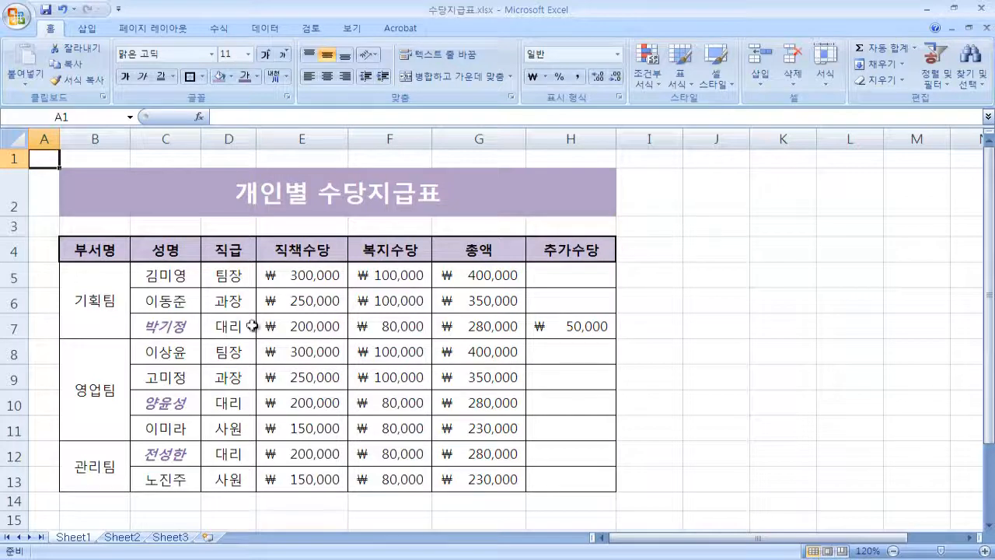
# - Add a comment to cell H7 with the text 미입금수당 under its author line
pyautogui.click(555, 330)
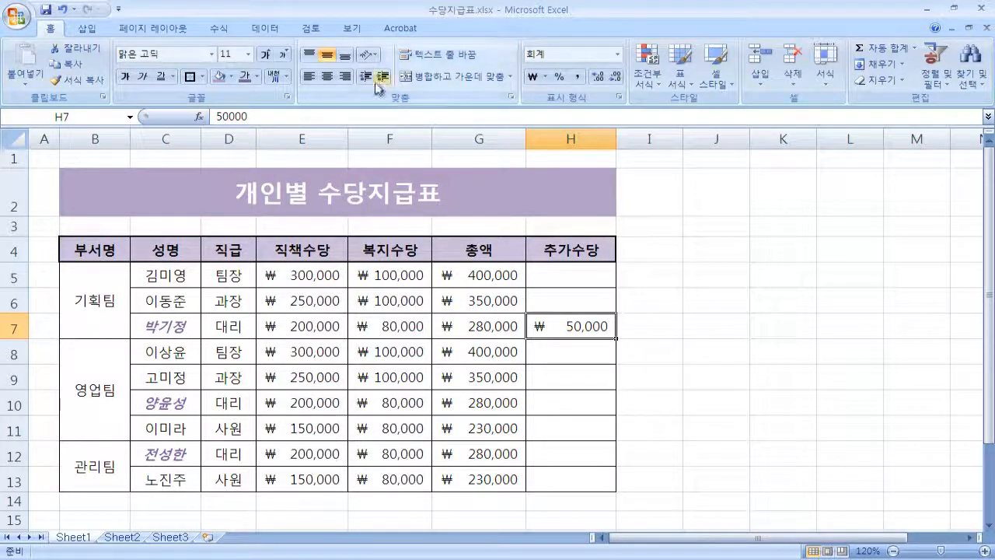
pyautogui.click(351, 31)
pyautogui.click(269, 29)
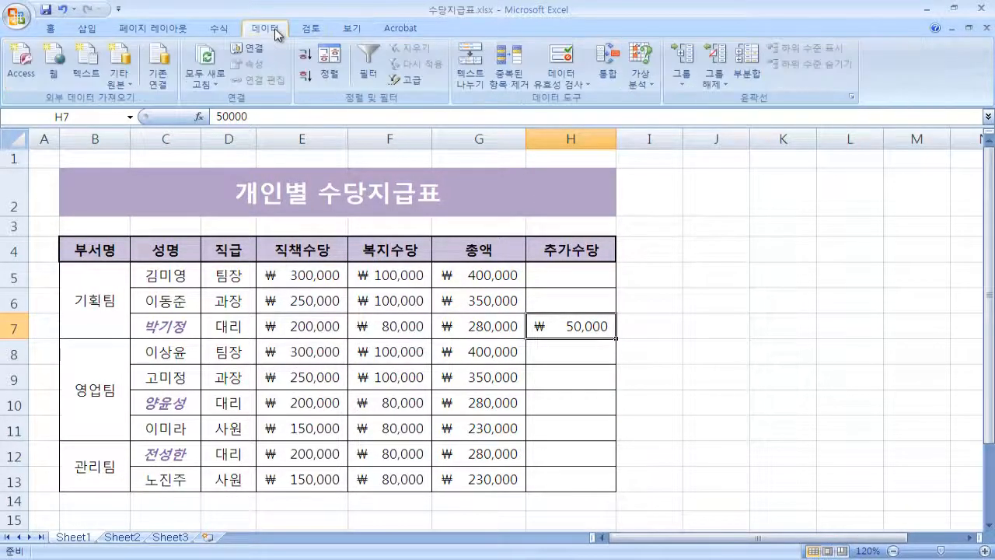
pyautogui.click(296, 30)
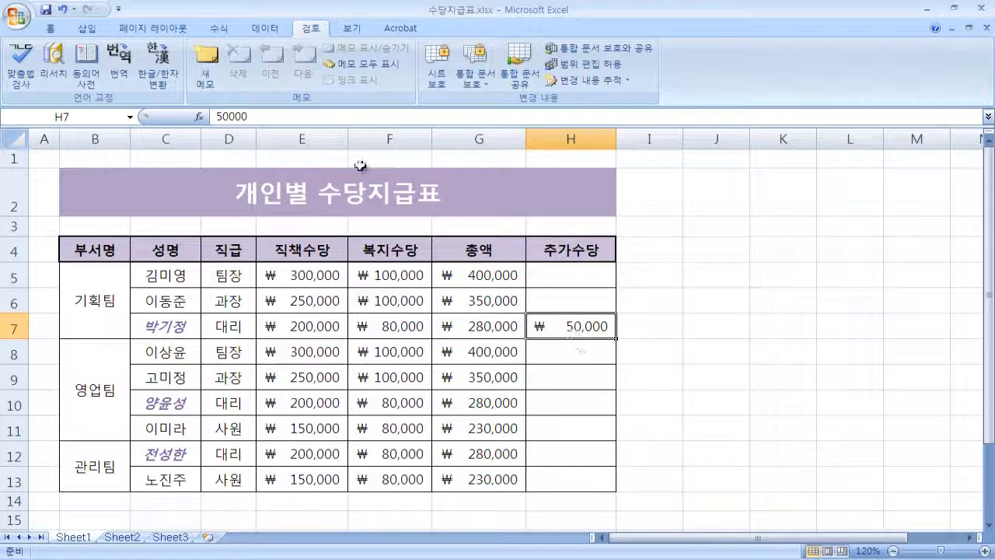
pyautogui.click(219, 88)
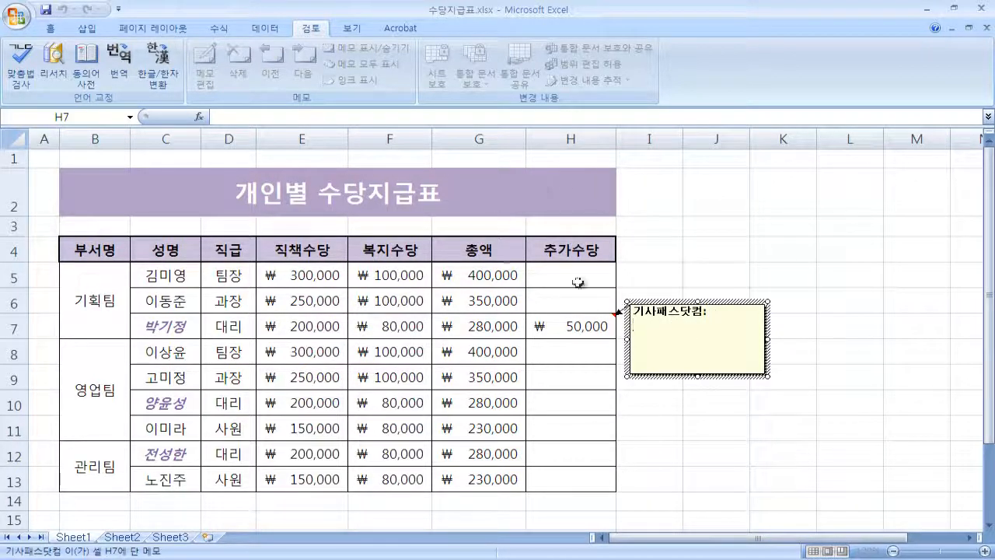
pyautogui.click(645, 345)
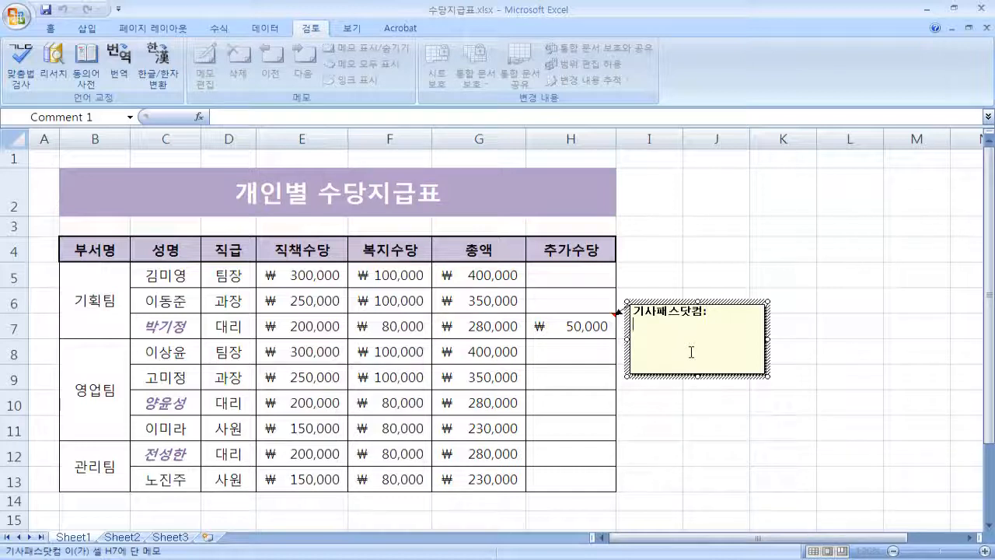
pyautogui.write('미')
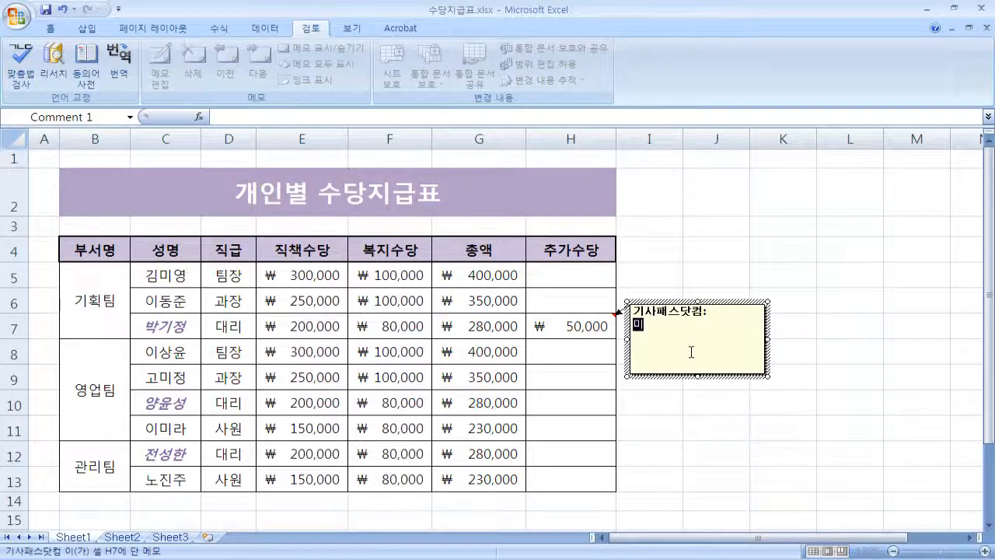
pyautogui.write('입구금수당')
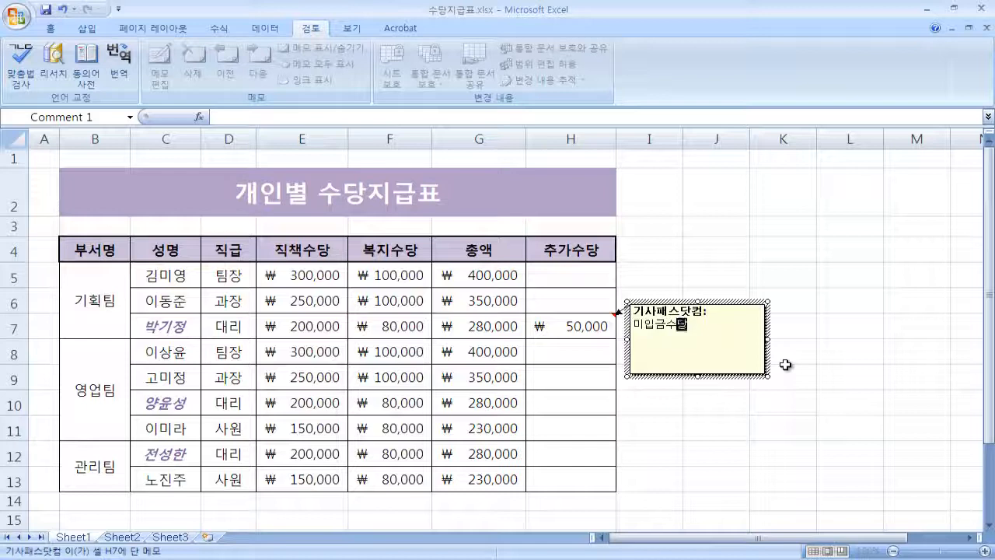
pyautogui.press('Return')
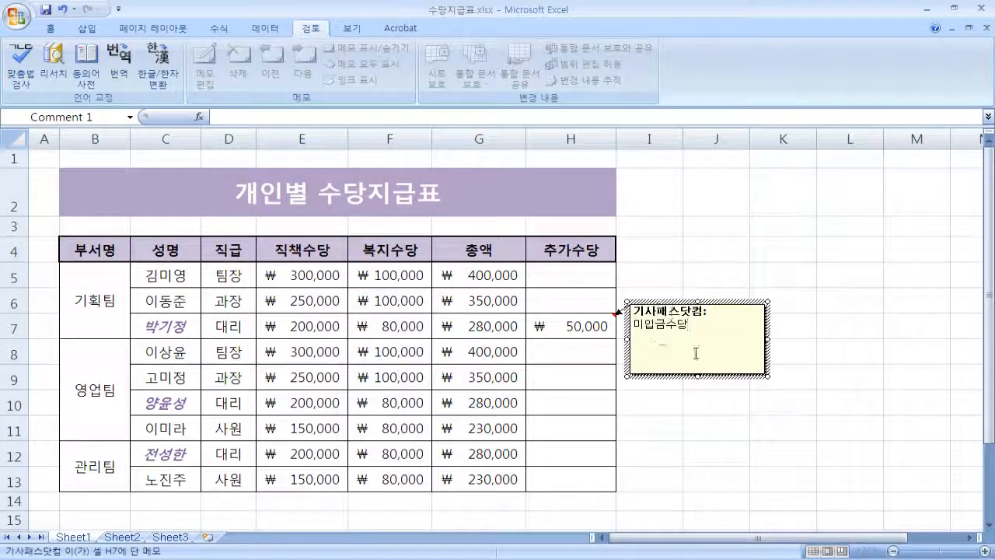
pyautogui.click(856, 325)
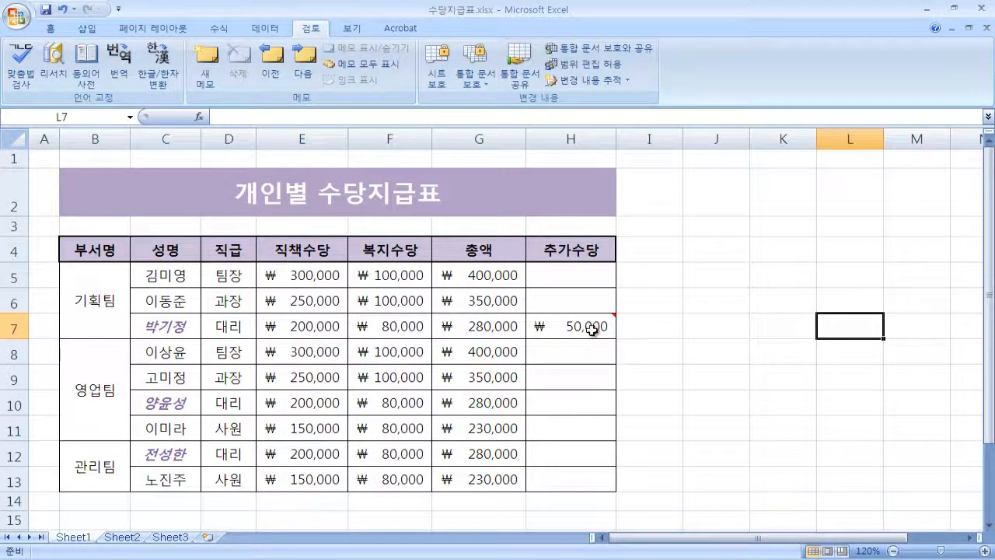
# - Edit the comment on cell H7, shrinking its box to fit the text and moving it up beside the 추가수당 header
pyautogui.moveTo(592, 329)
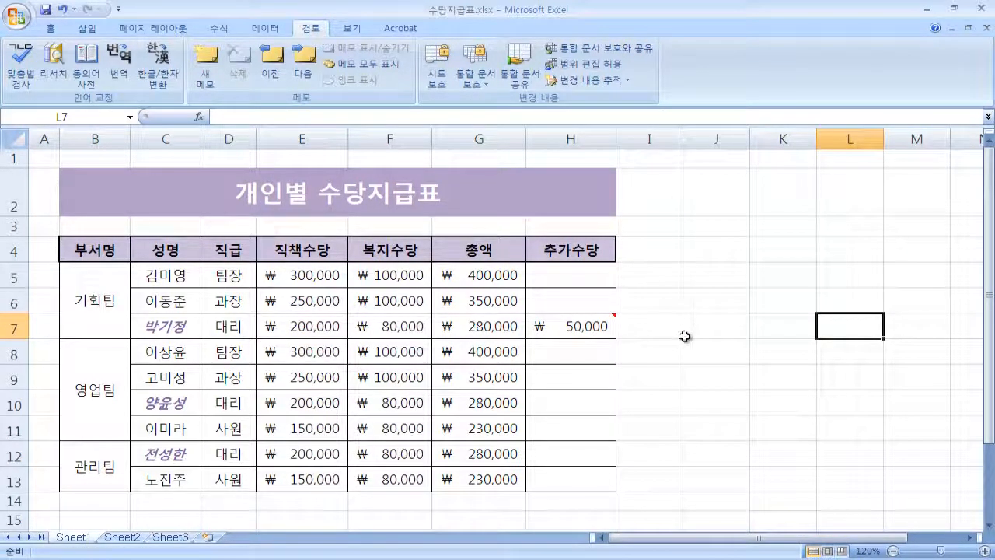
pyautogui.click(582, 326)
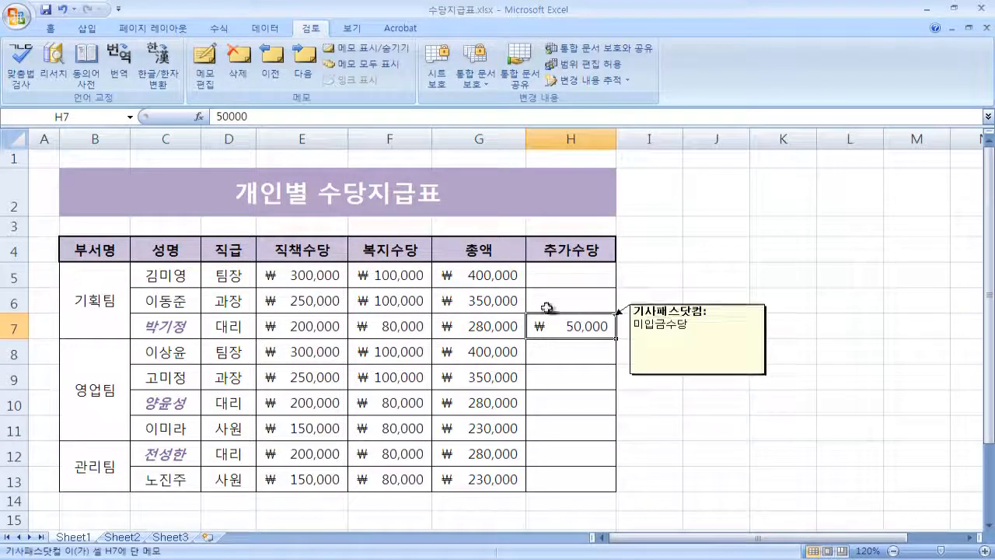
pyautogui.click(204, 68)
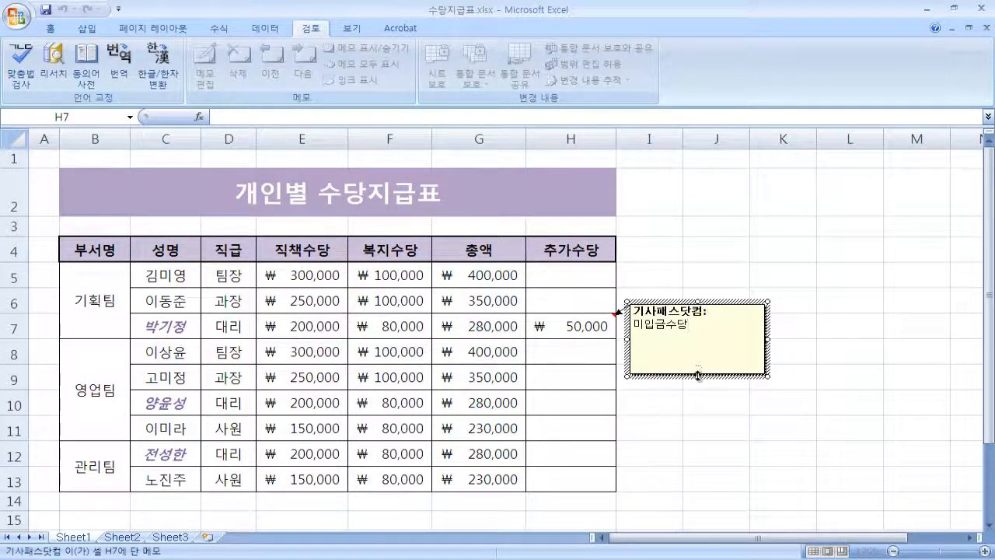
pyautogui.moveTo(697, 376); pyautogui.dragTo(704, 337)
pyautogui.moveTo(768, 319); pyautogui.dragTo(721, 319)
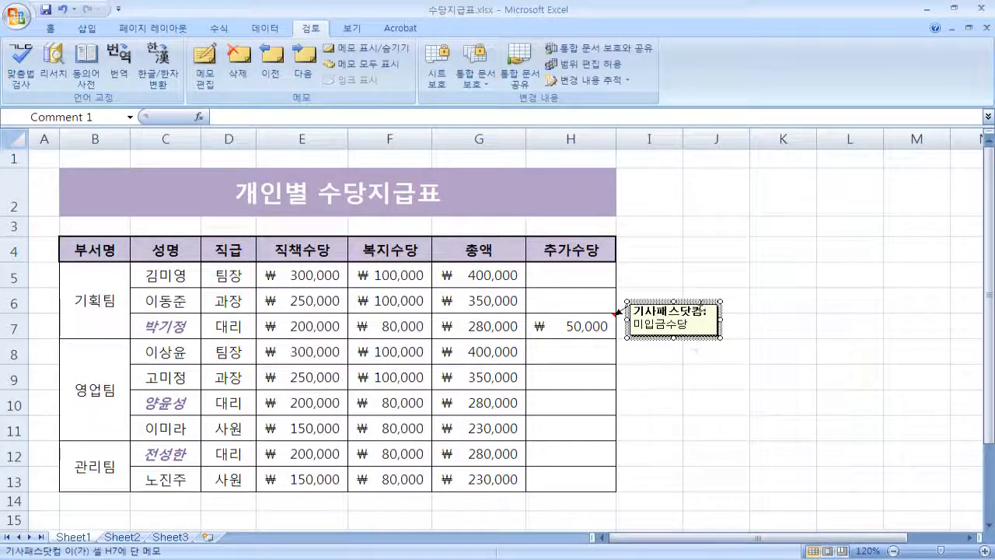
pyautogui.moveTo(699, 304); pyautogui.dragTo(728, 232)
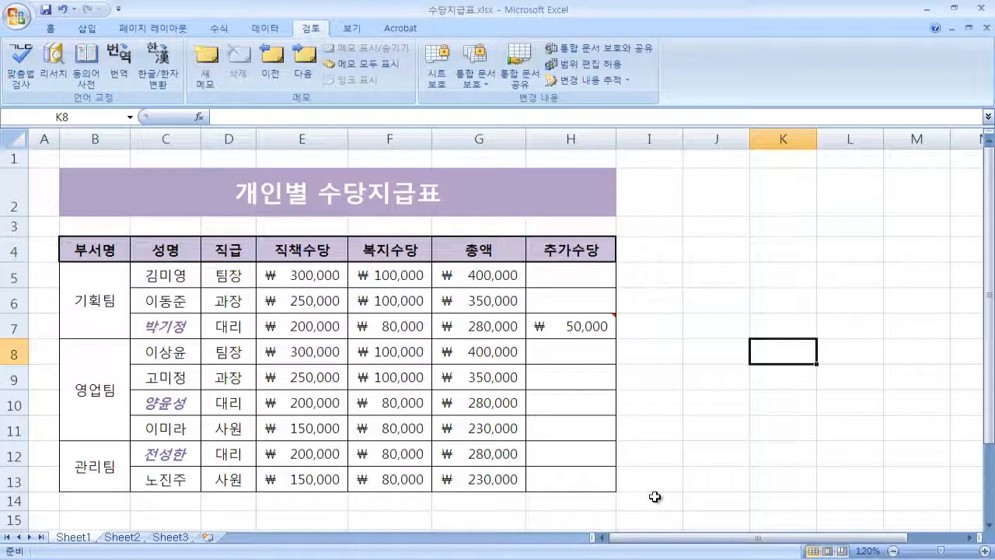
# - Set the comment on cell H7 to stay permanently displayed when other cells are selected
pyautogui.moveTo(581, 326)
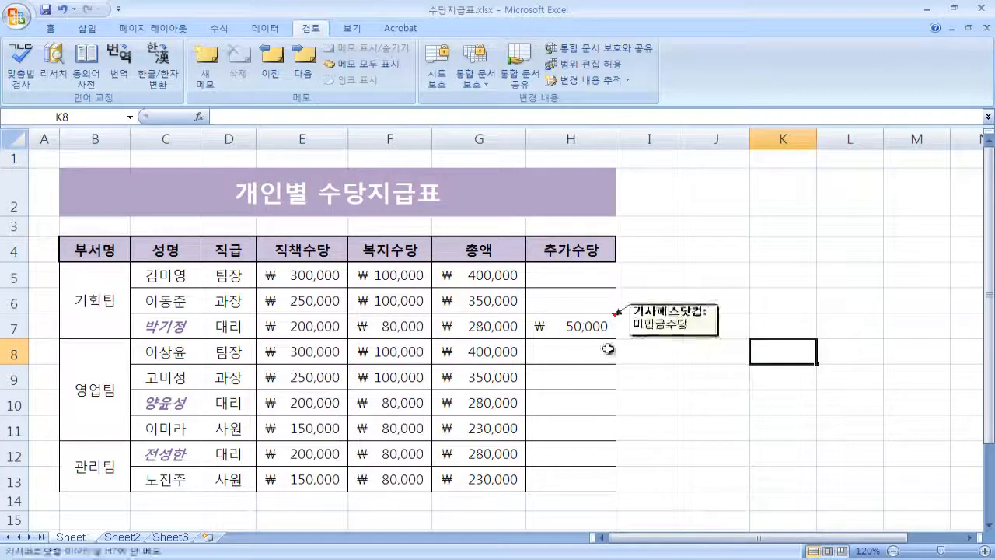
pyautogui.click(583, 325)
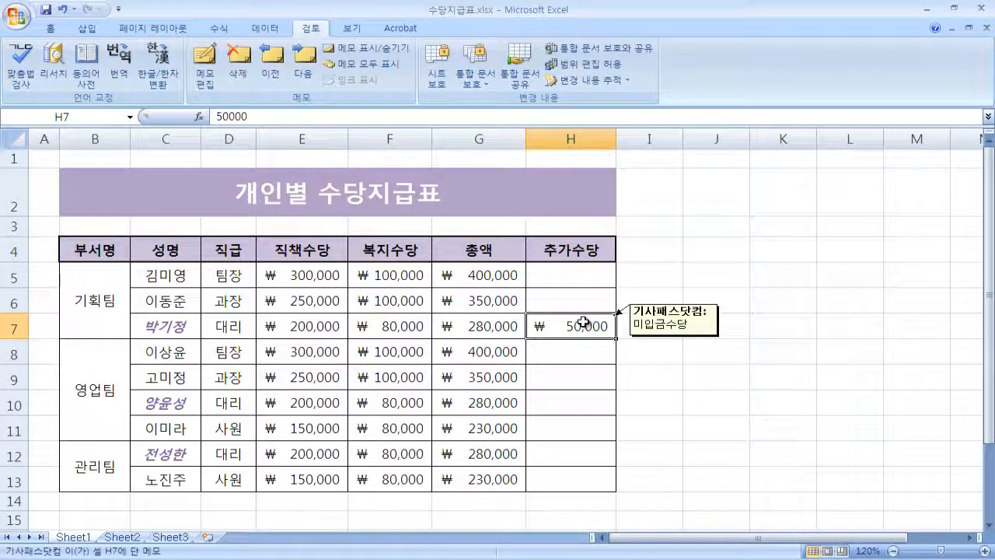
pyautogui.click(374, 55)
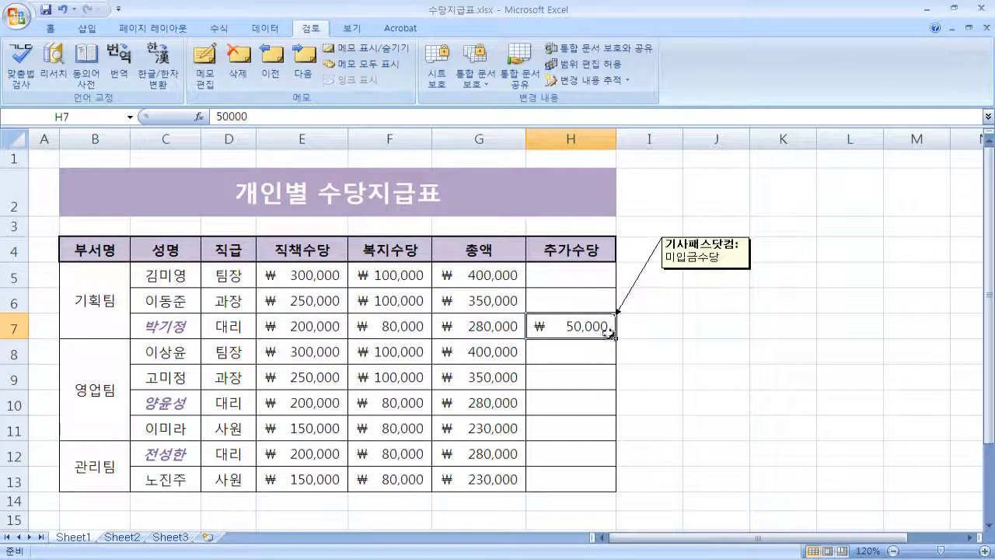
pyautogui.click(742, 409)
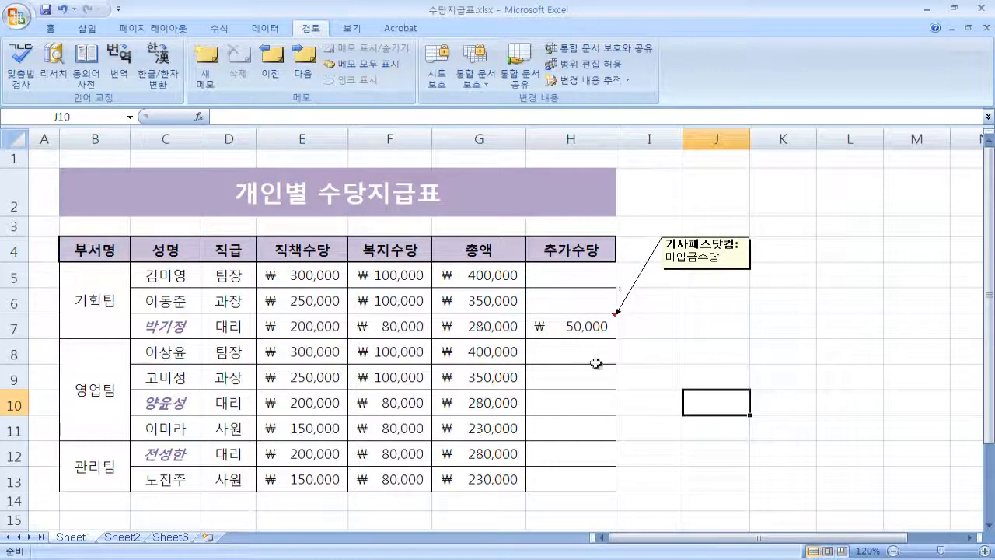
pyautogui.click(784, 384)
pyautogui.click(701, 436)
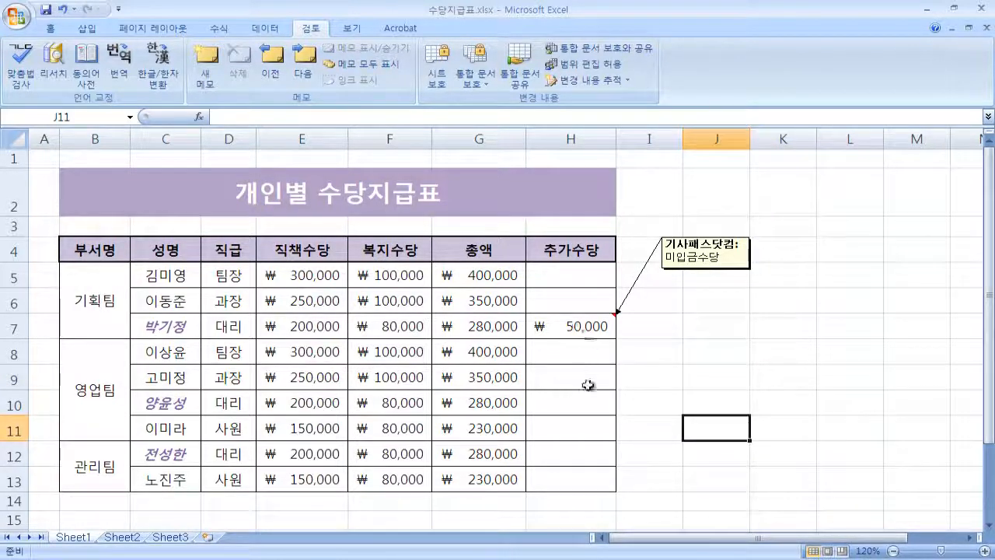
pyautogui.click(731, 380)
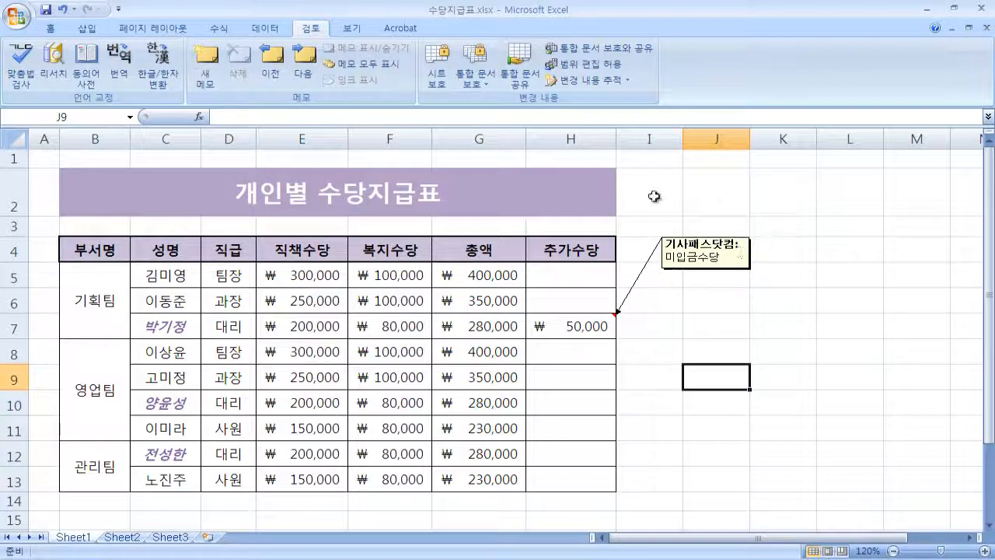
# - Switch on the display of all comments on the sheet and hide them all again
pyautogui.click(715, 346)
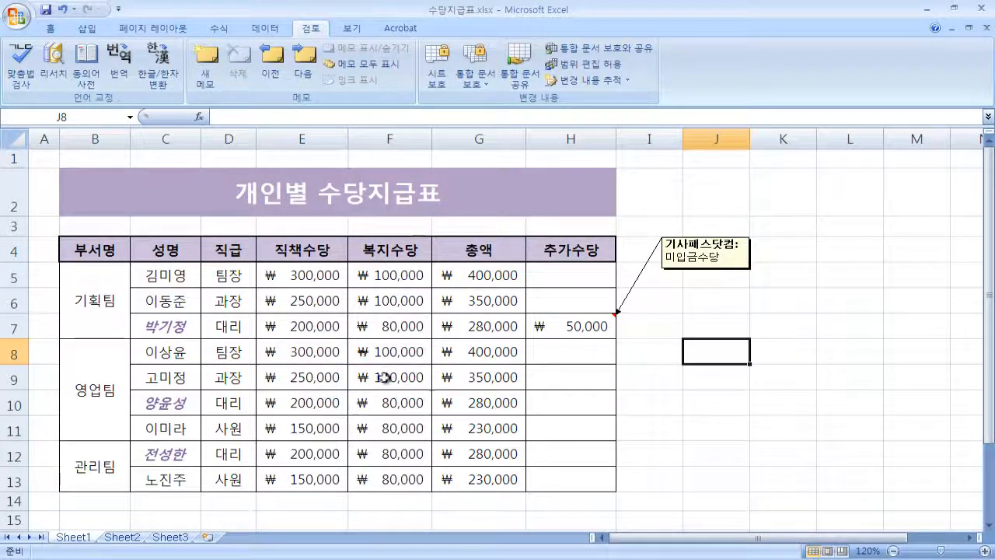
pyautogui.click(360, 72)
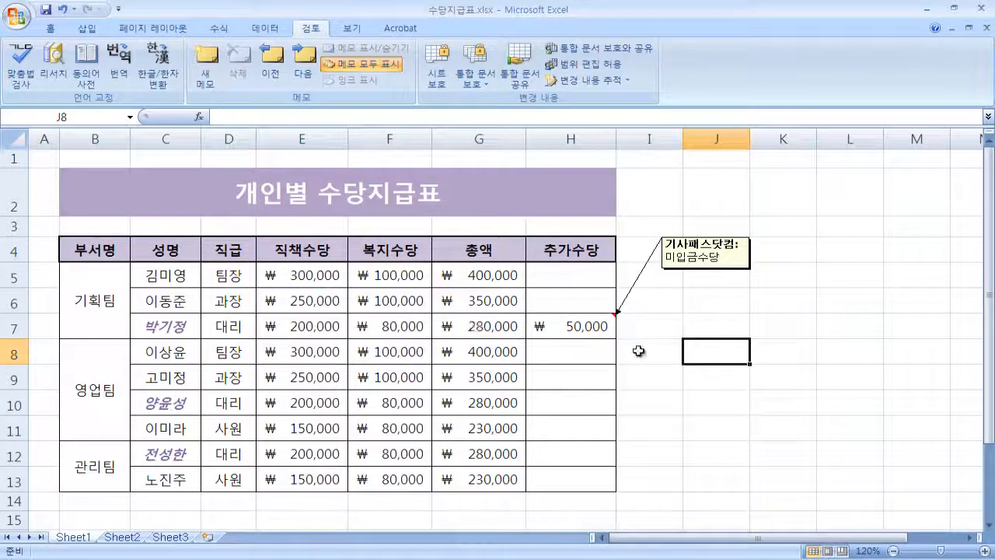
pyautogui.click(360, 64)
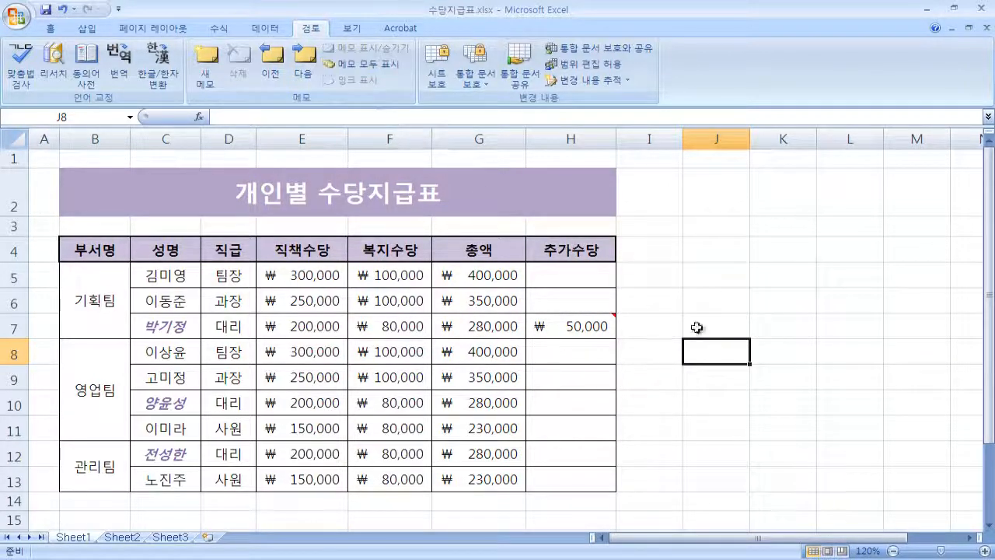
# - Delete the comment from cell H7
pyautogui.click(586, 328)
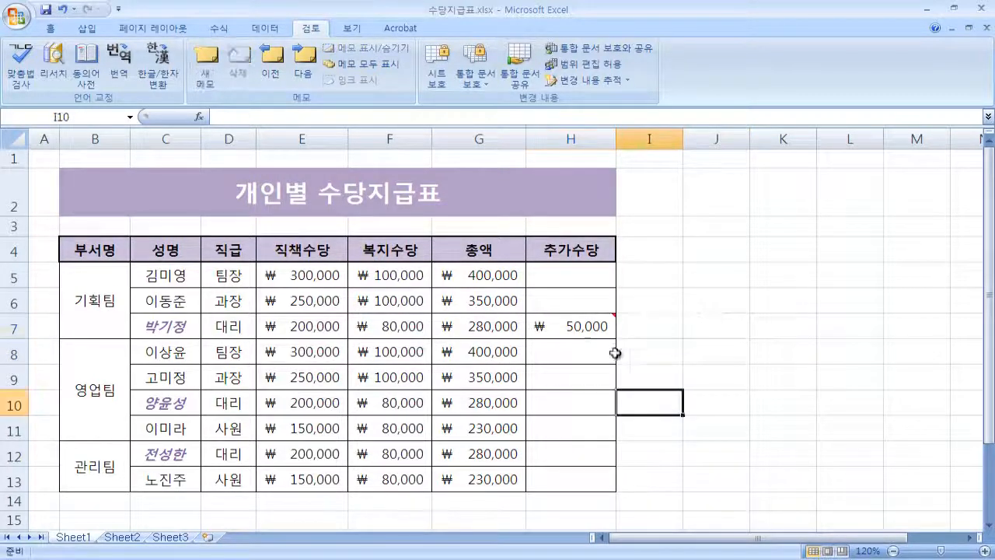
pyautogui.click(564, 325)
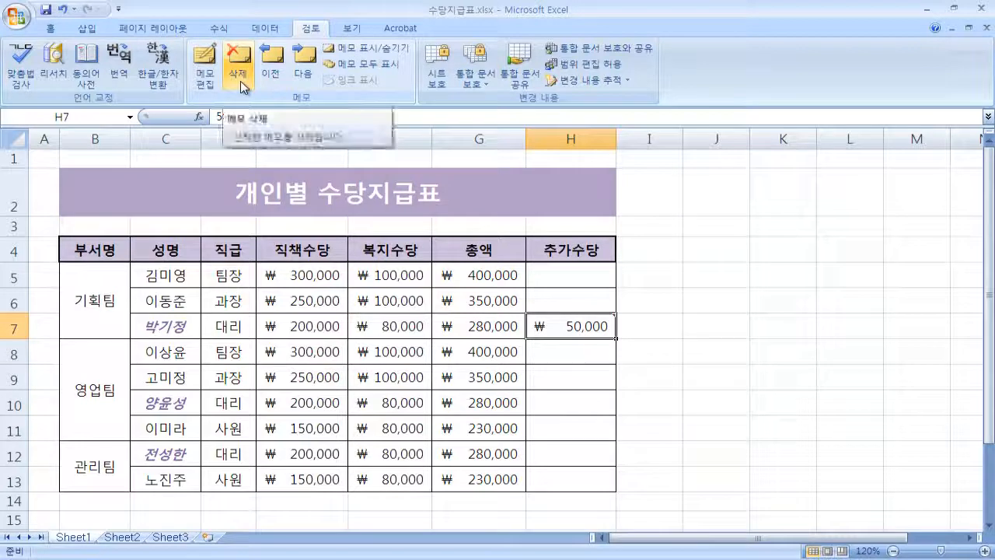
pyautogui.click(240, 80)
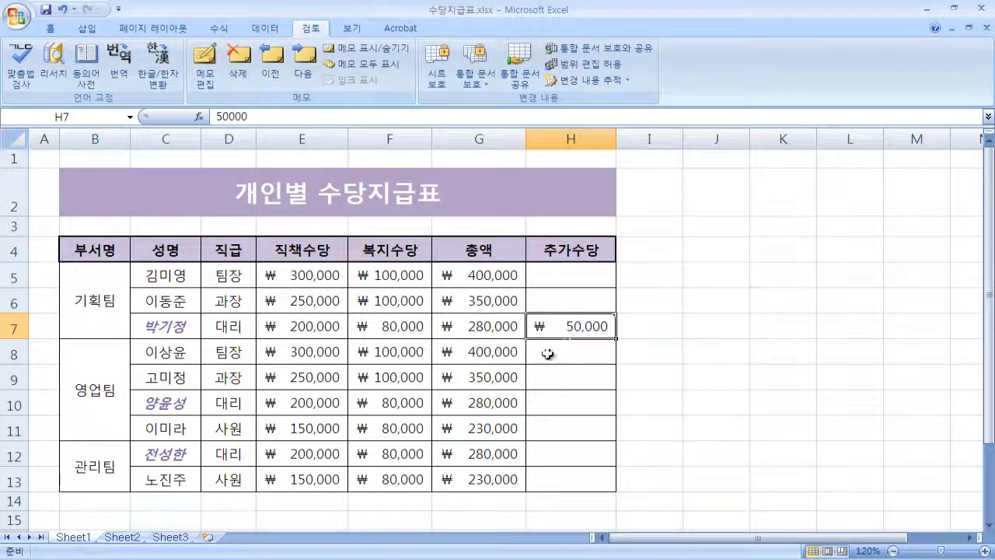
pyautogui.click(239, 87)
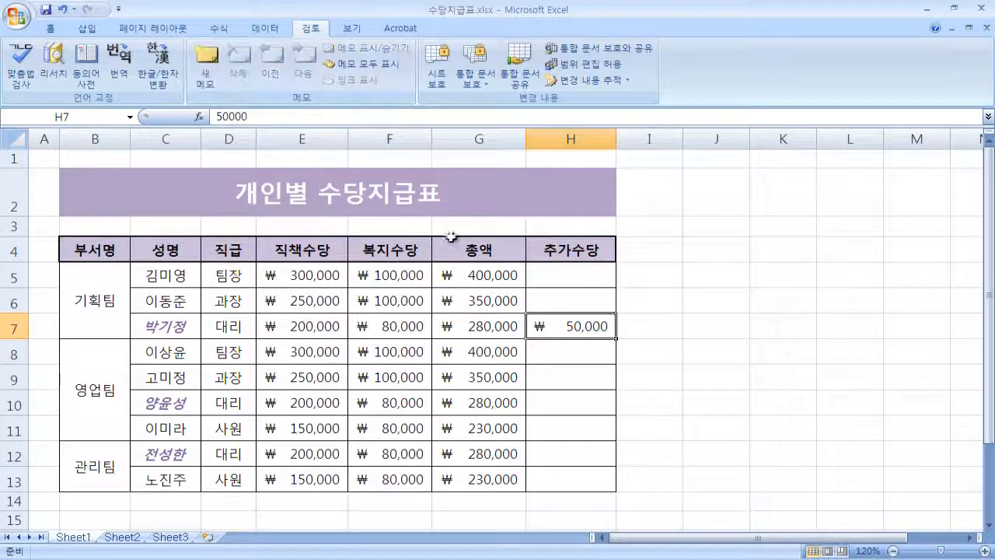
pyautogui.click(688, 432)
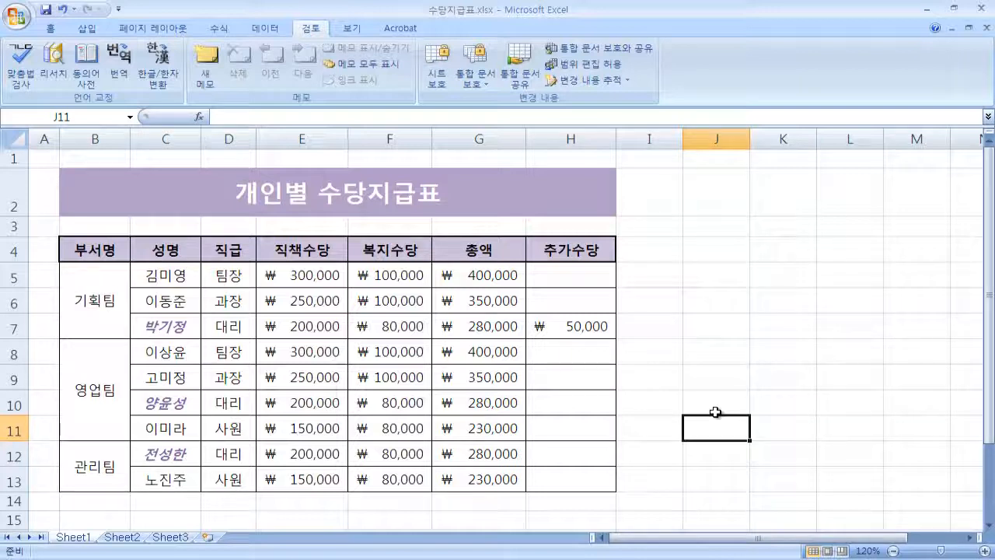
# - Start Find from cell A1 of the allowance table
pyautogui.click(655, 327)
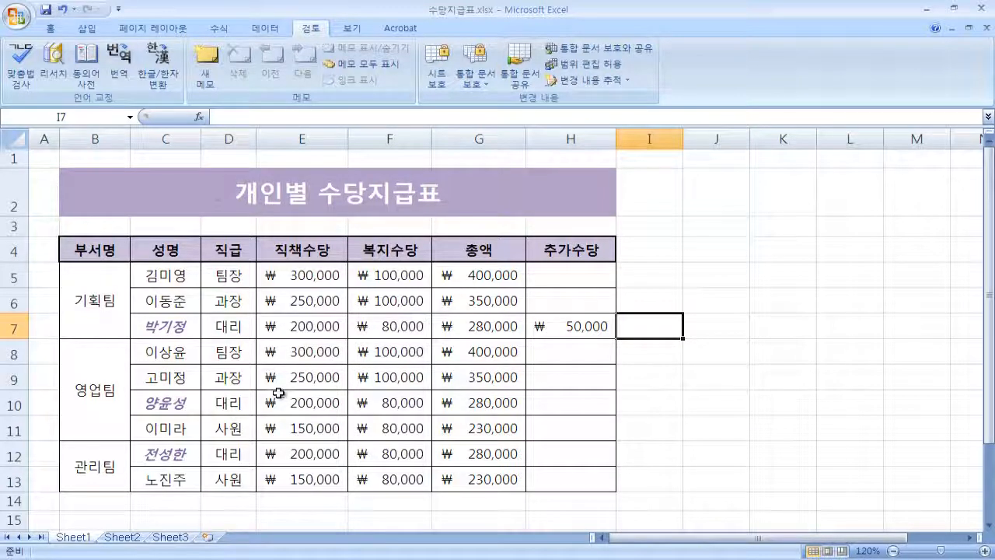
pyautogui.click(51, 28)
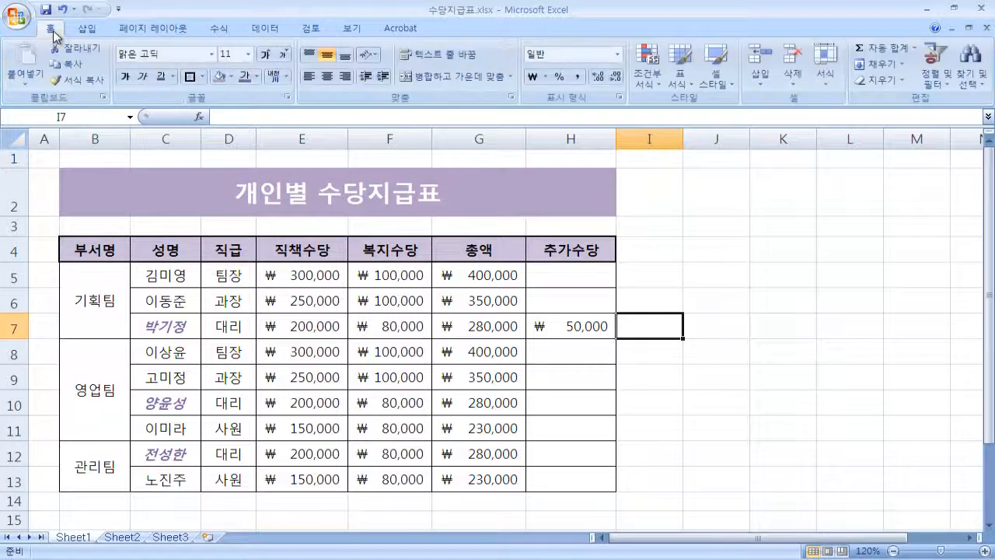
pyautogui.click(48, 158)
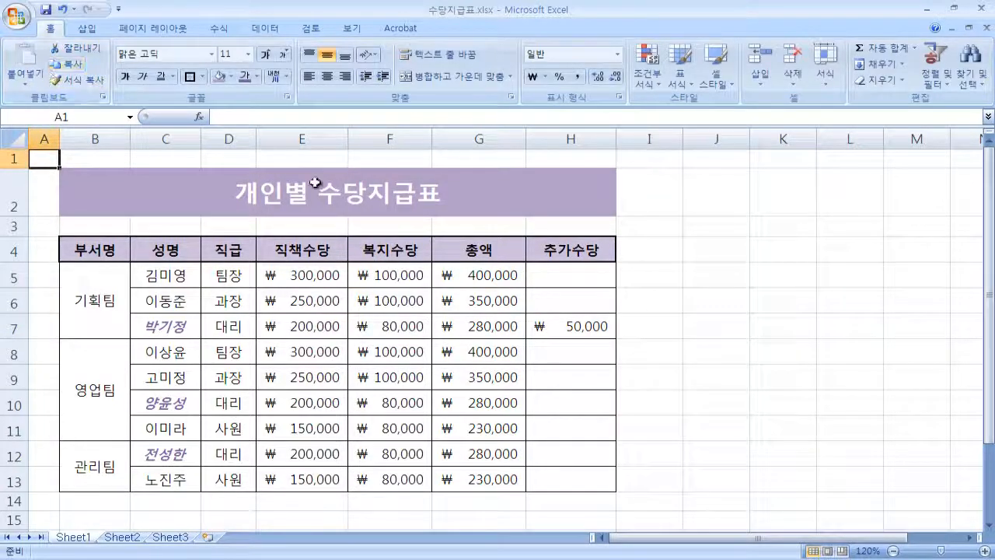
pyautogui.click(976, 84)
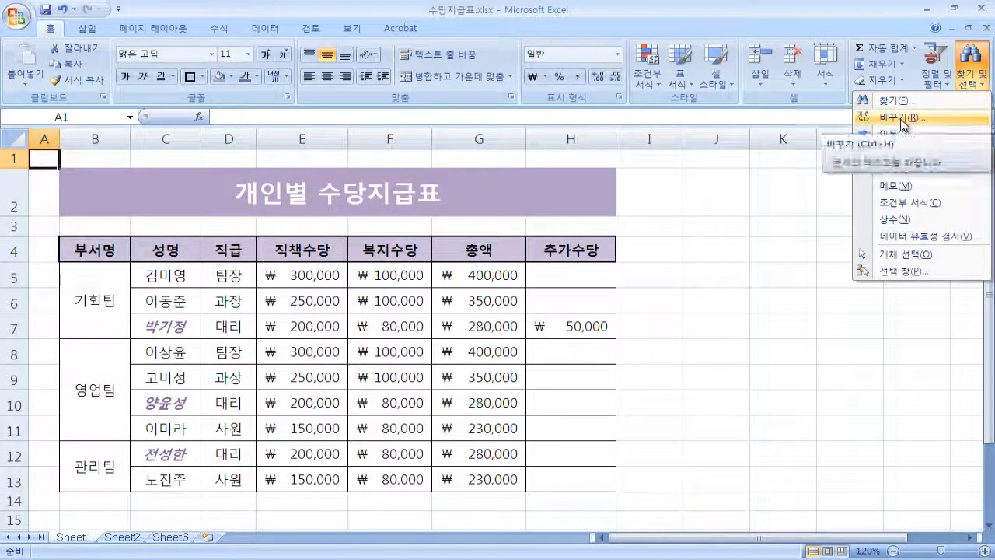
pyautogui.click(936, 105)
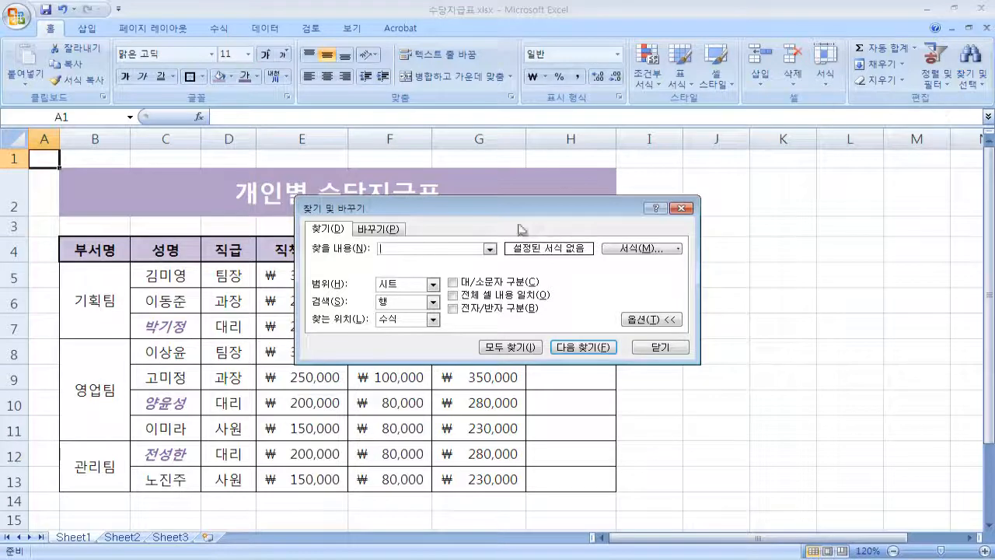
# - Examine the extended search options and compare the Find and Replace settings
pyautogui.click(638, 319)
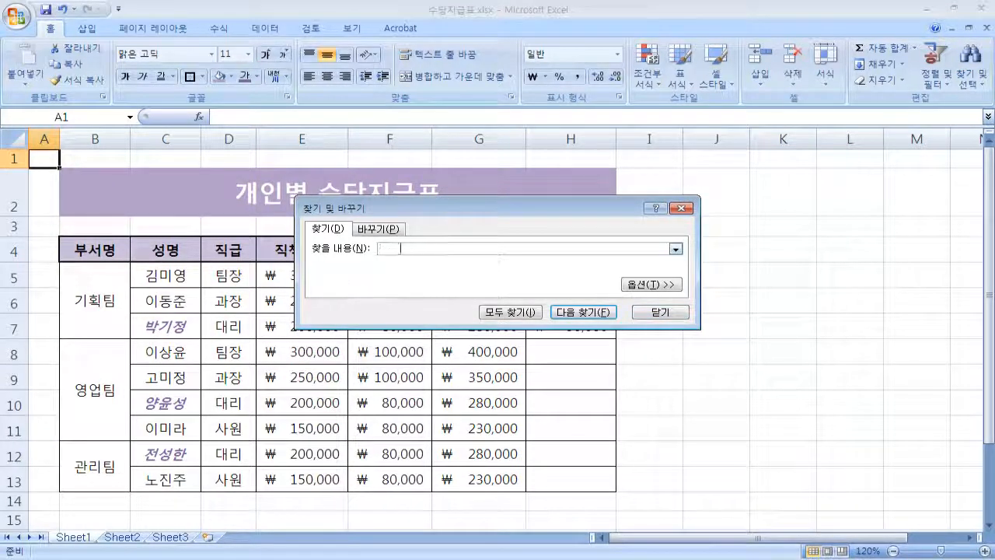
pyautogui.click(672, 285)
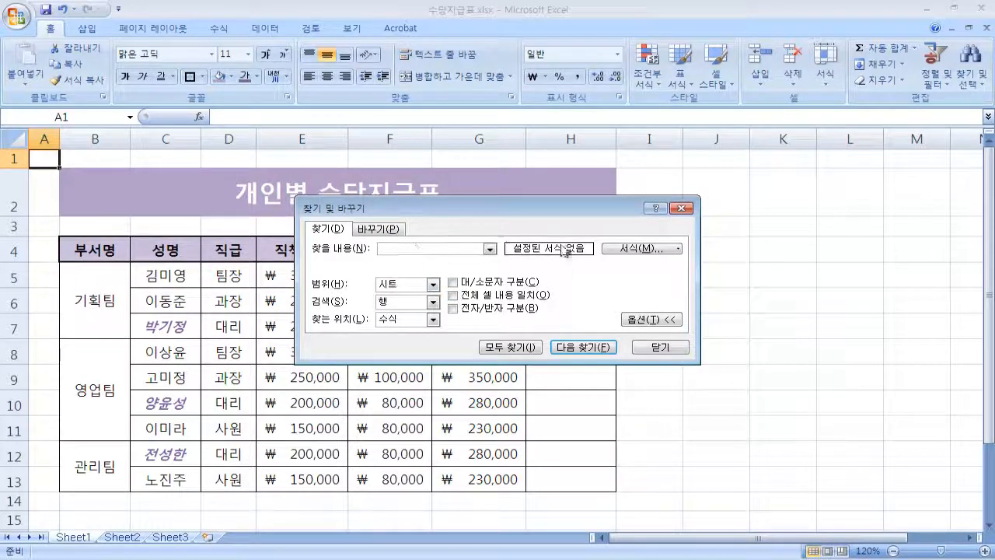
pyautogui.click(657, 320)
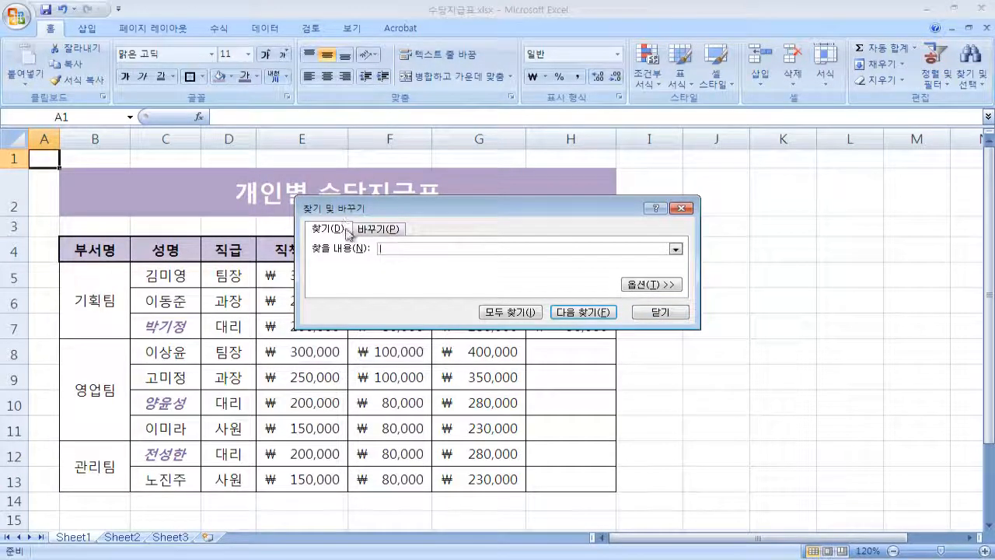
pyautogui.click(379, 229)
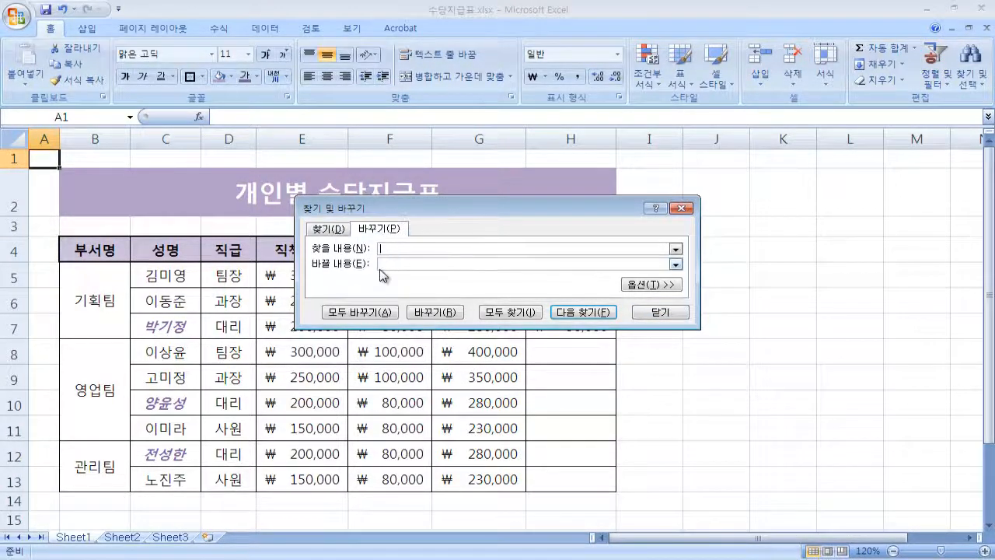
pyautogui.click(330, 229)
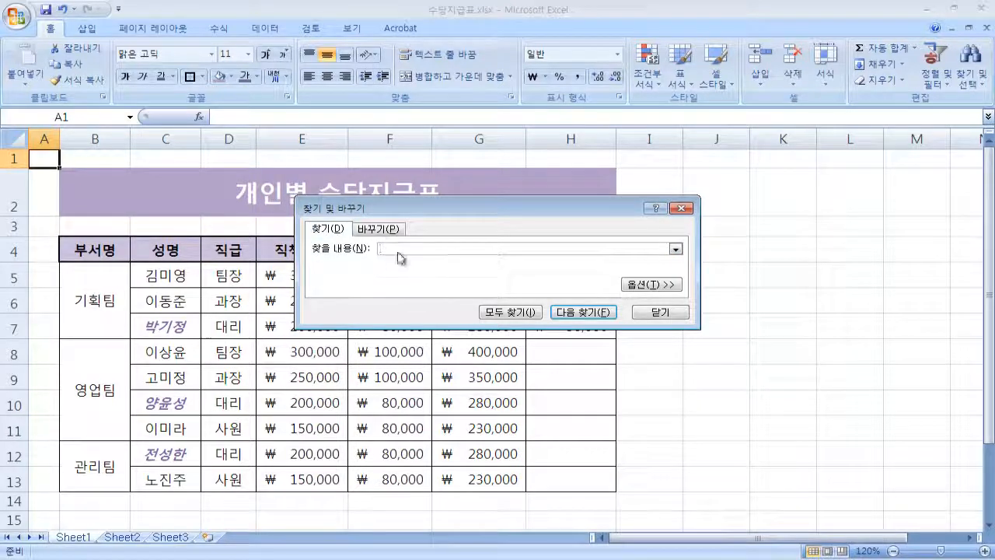
pyautogui.click(393, 231)
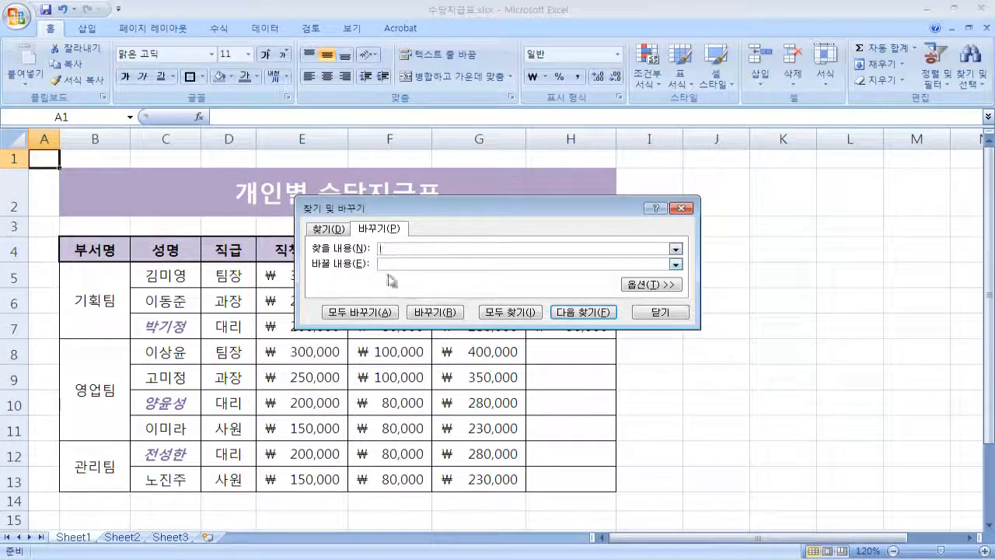
pyautogui.click(330, 231)
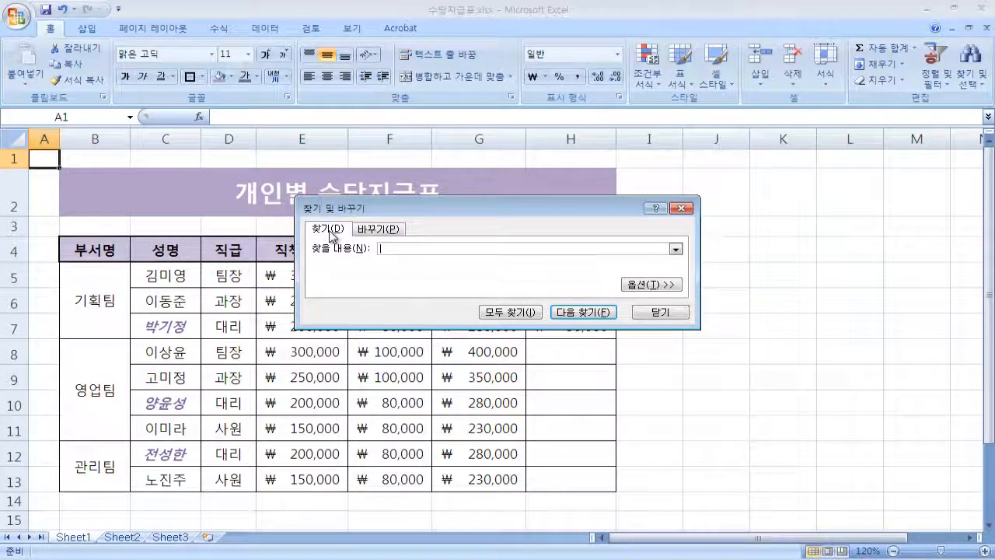
# - Search for 팀장 and step through its matches one at a time, keeping the table's 직급 column uncovered
pyautogui.click(414, 252)
pyautogui.write('ㅆ')
pyautogui.write('팀장')
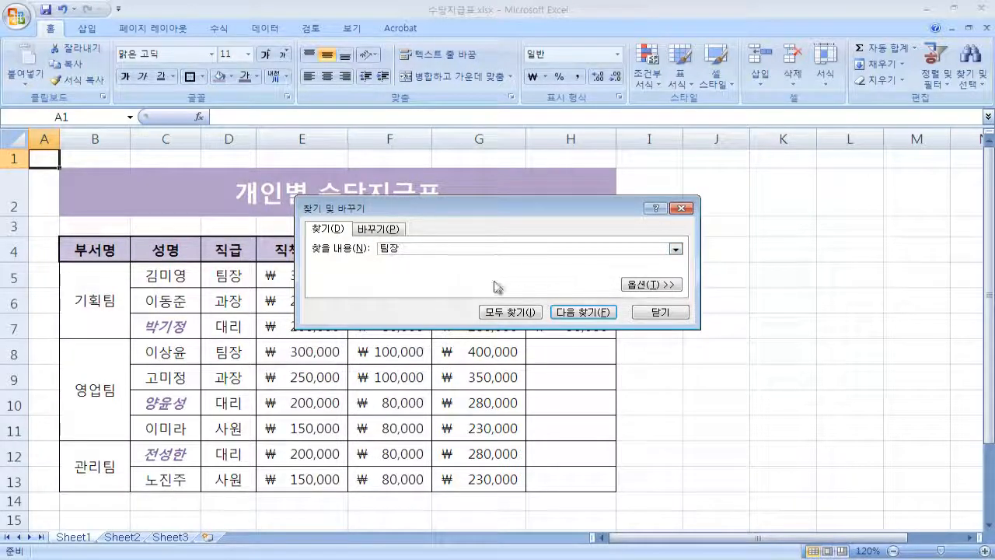
pyautogui.moveTo(426, 212); pyautogui.dragTo(492, 240)
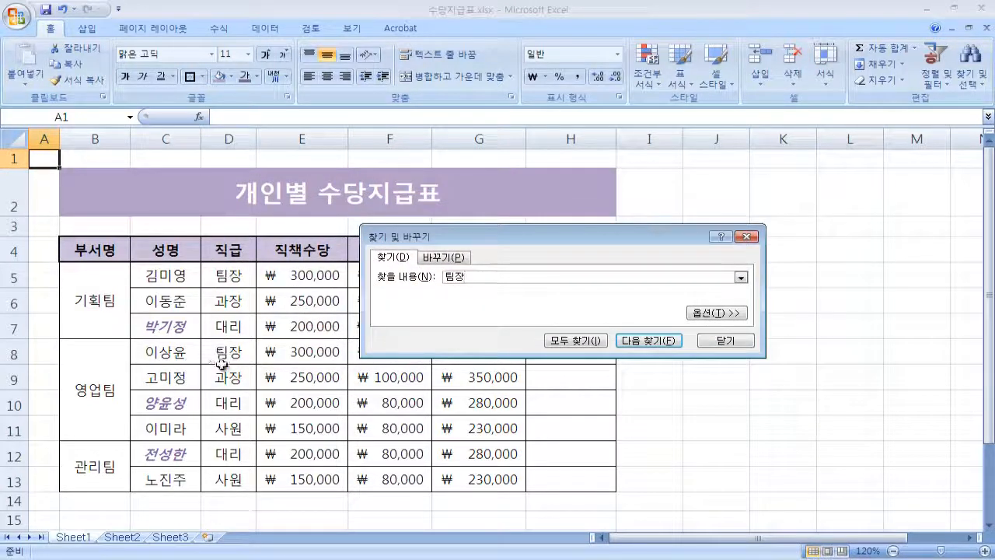
pyautogui.click(653, 341)
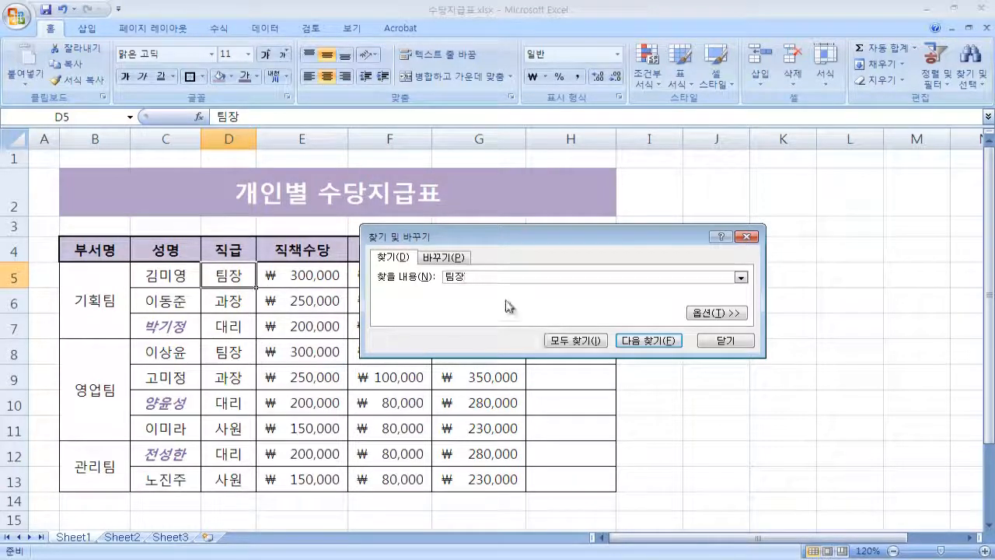
pyautogui.click(664, 342)
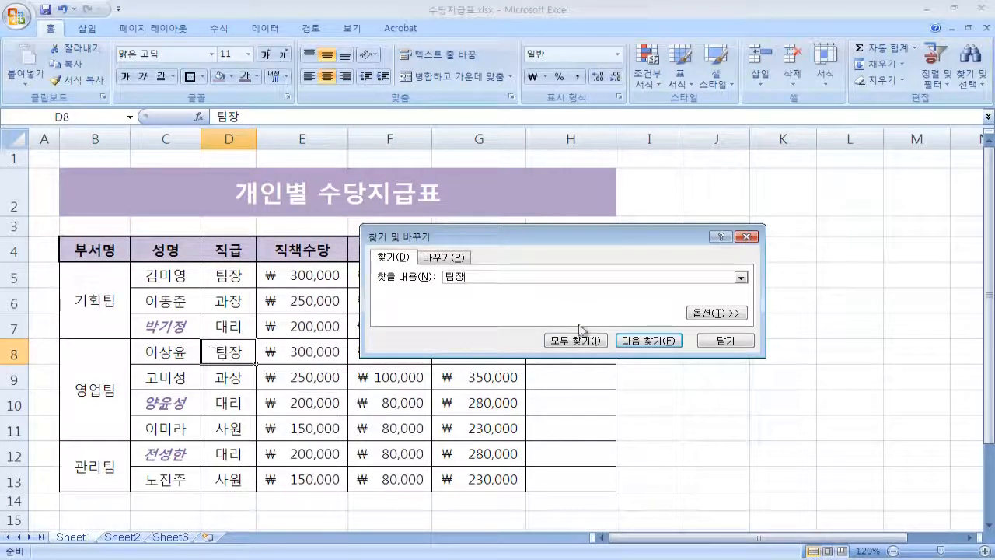
pyautogui.click(639, 342)
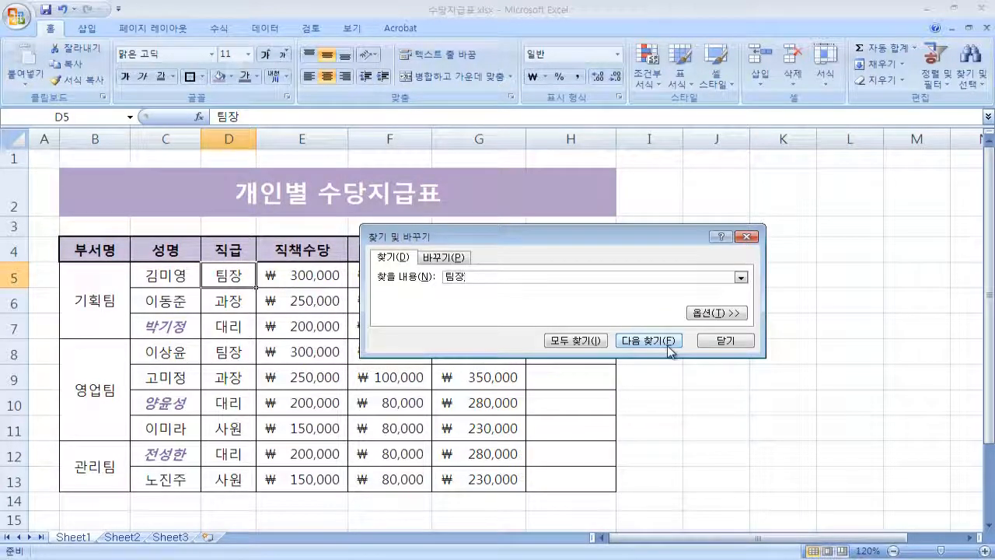
# - List all cells containing 팀장, enlarge the results list and jump between cells D5 and D8 from its entries
pyautogui.click(579, 344)
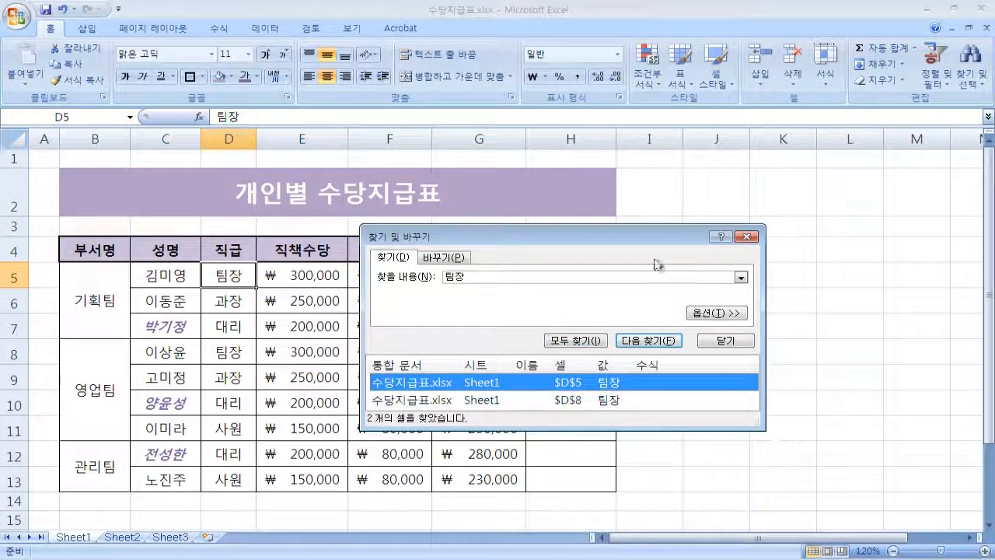
pyautogui.moveTo(653, 235); pyautogui.dragTo(758, 85)
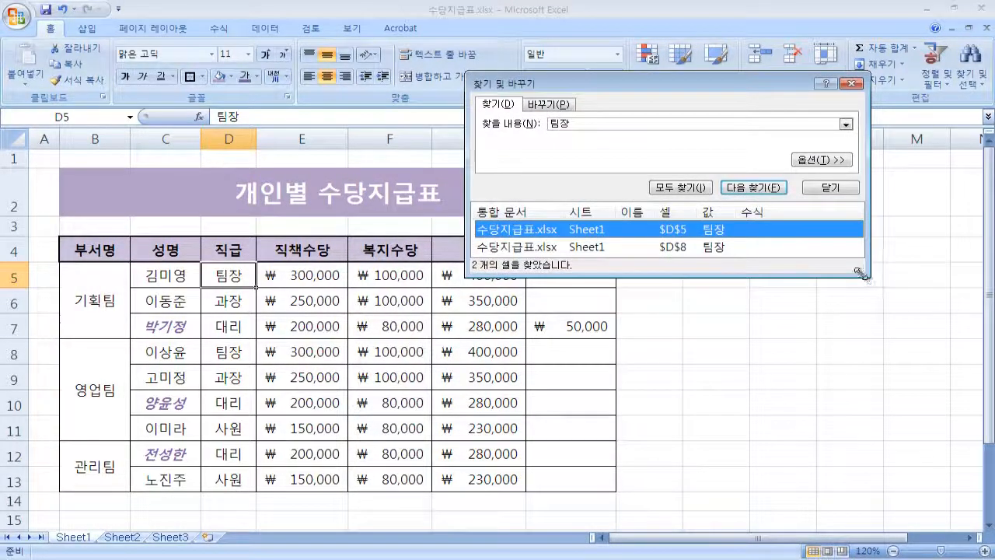
pyautogui.moveTo(876, 283); pyautogui.dragTo(872, 363)
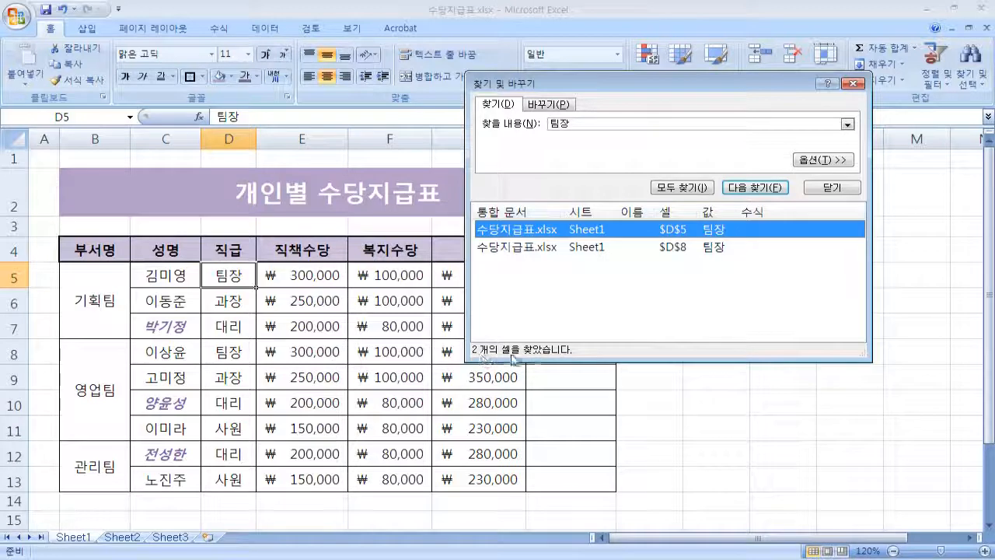
pyautogui.click(596, 247)
pyautogui.click(592, 240)
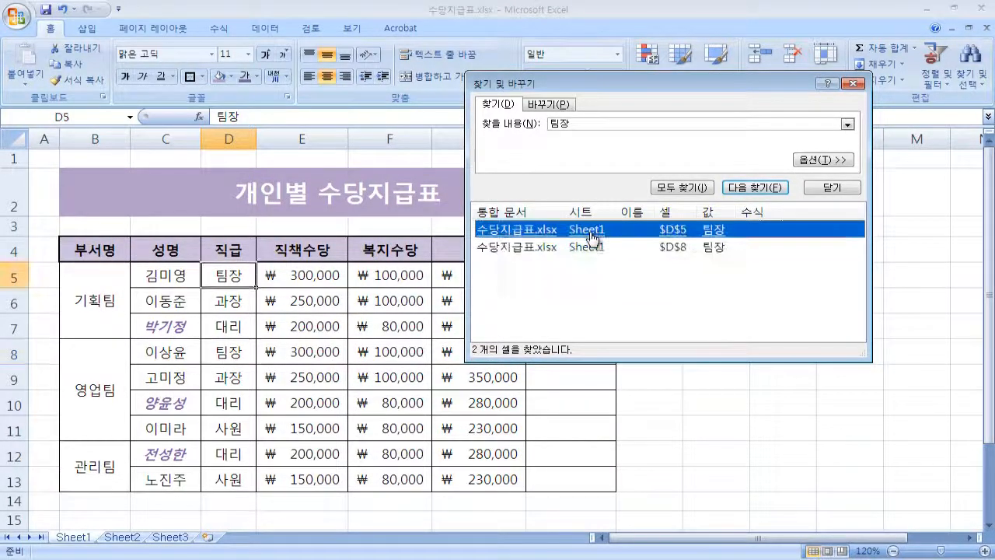
pyautogui.click(592, 249)
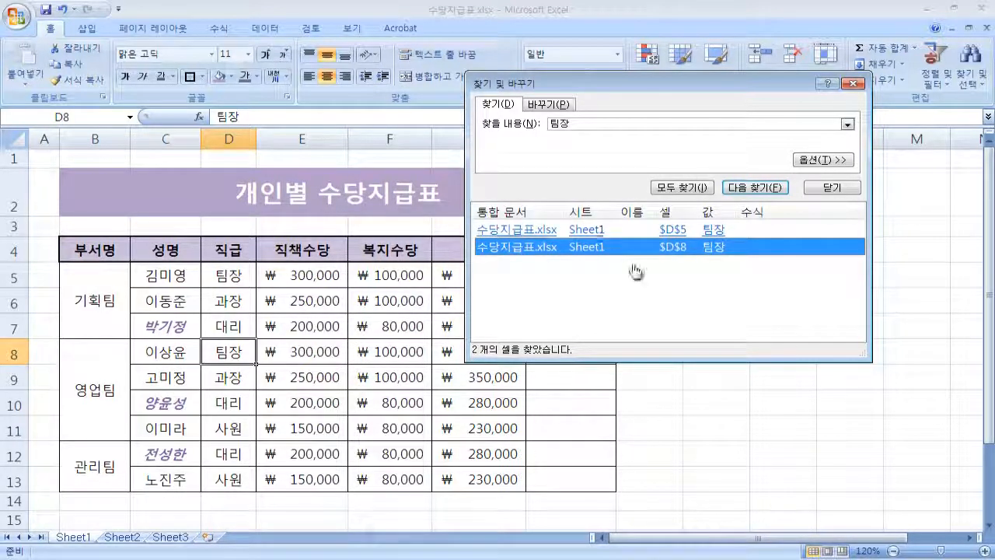
pyautogui.click(479, 212)
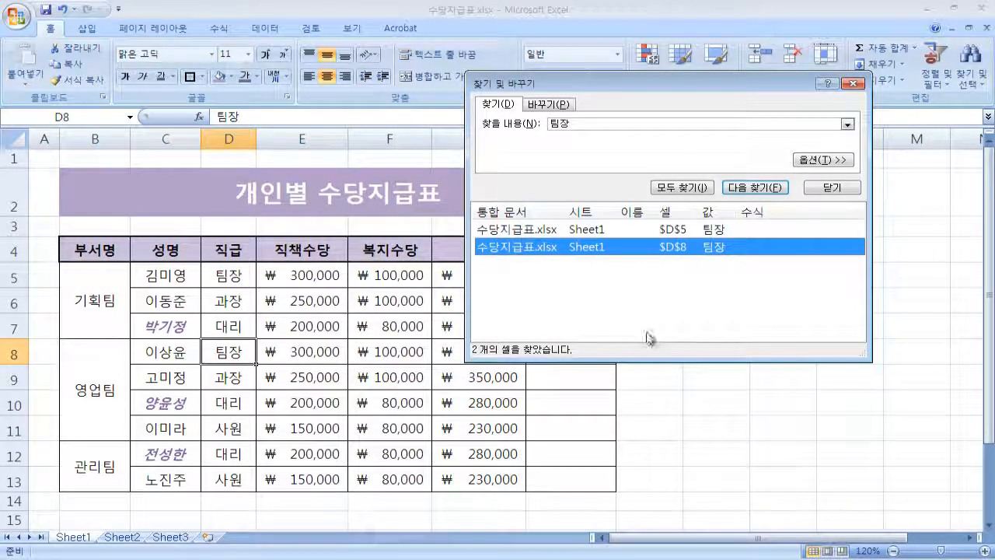
pyautogui.click(626, 232)
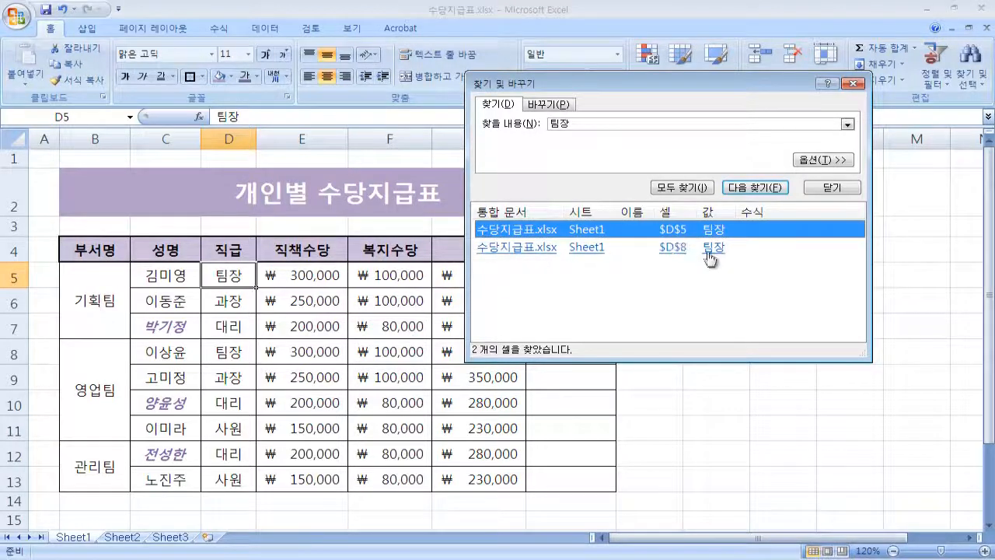
# - Close the search results, start Replace with 팀장 as the search text, and review its extended options
pyautogui.click(554, 105)
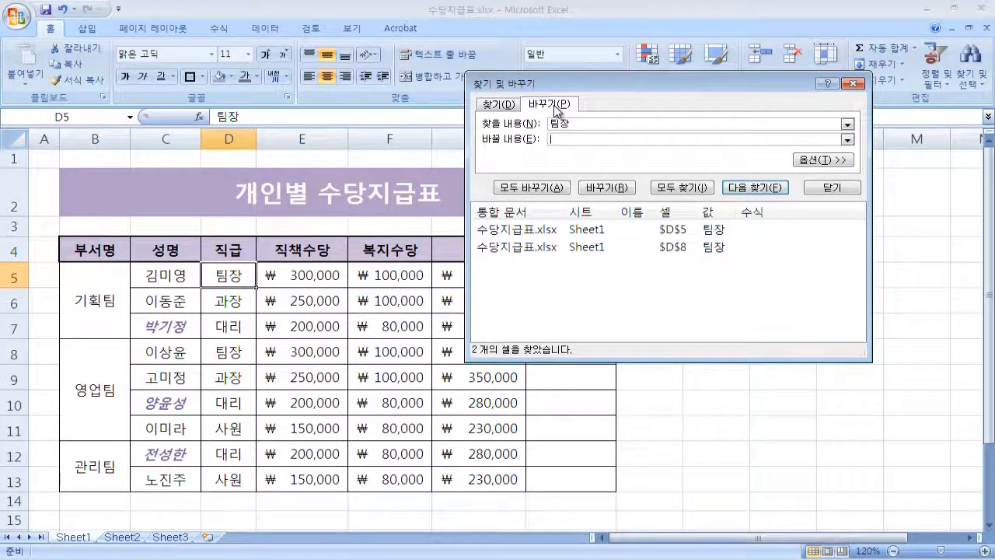
pyautogui.click(830, 187)
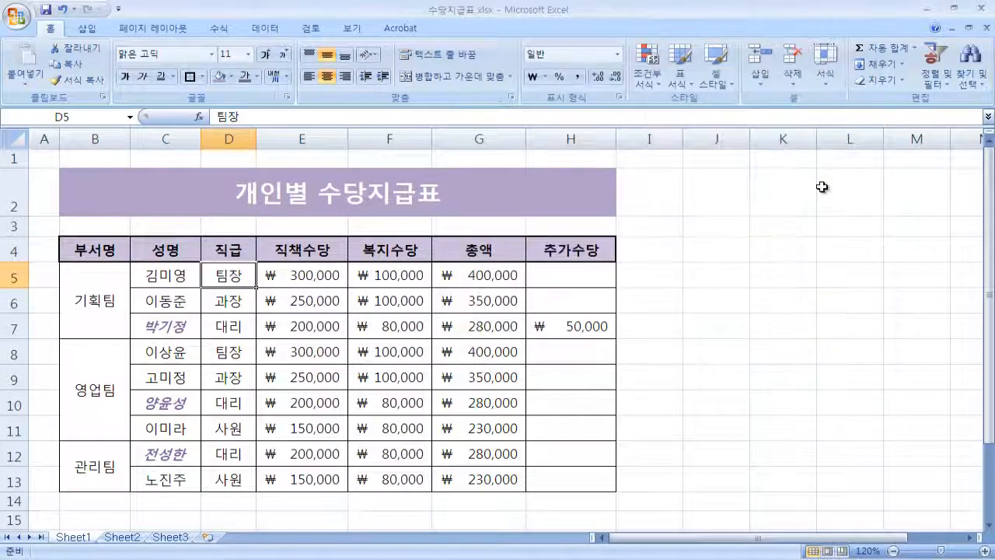
pyautogui.click(971, 78)
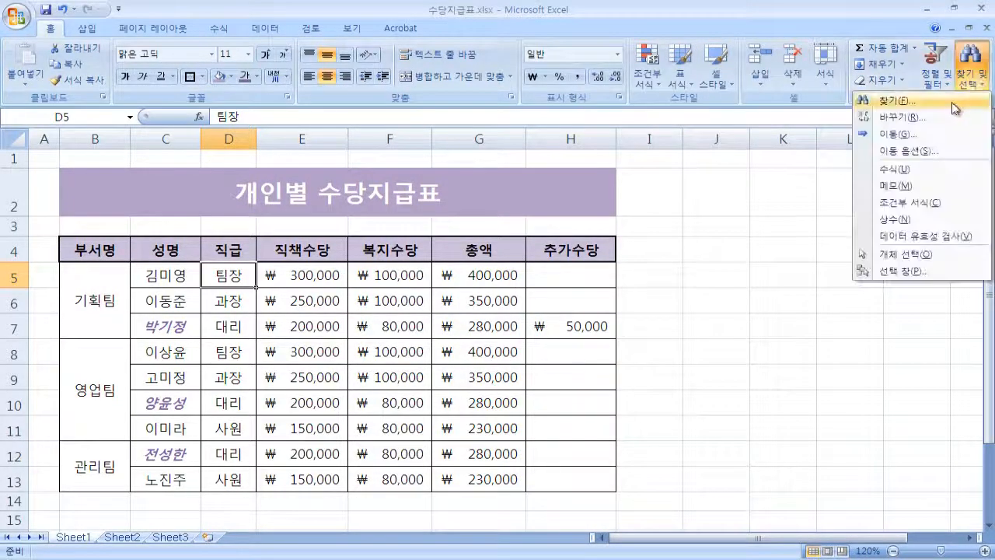
pyautogui.click(902, 118)
pyautogui.moveTo(566, 227); pyautogui.dragTo(752, 173)
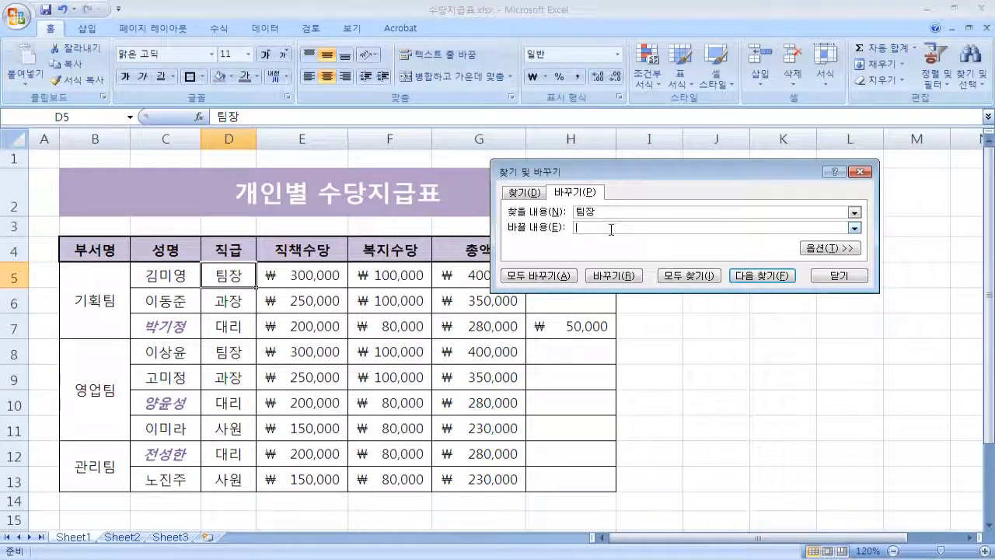
pyautogui.click(846, 249)
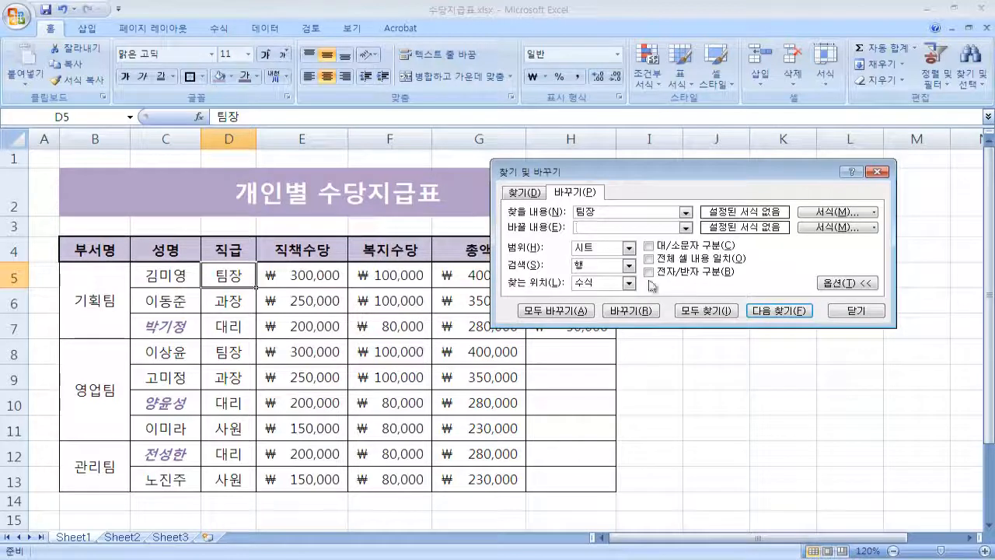
pyautogui.click(849, 285)
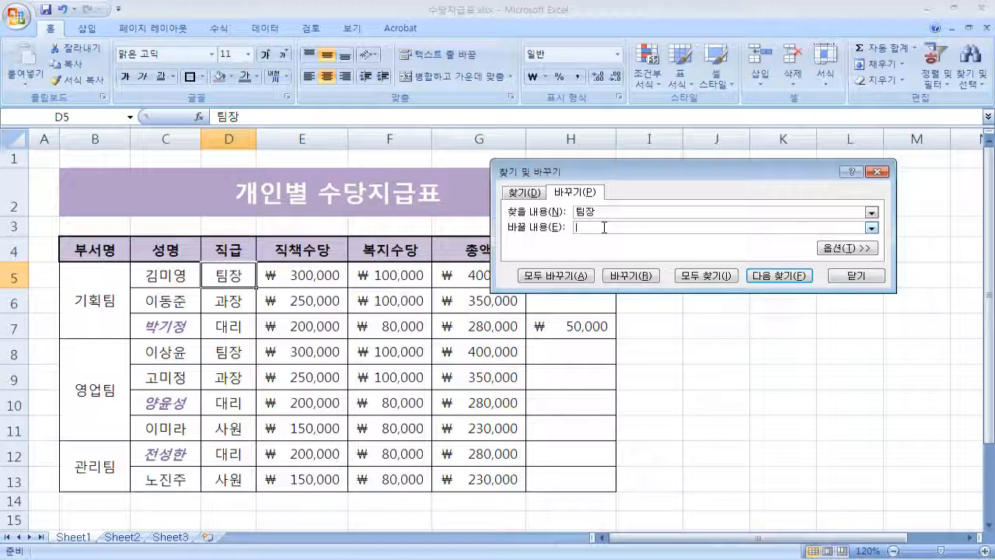
# - Replace 팀장 with 차장 one match at a time in the 직급 column until no matches remain
pyautogui.write('대')
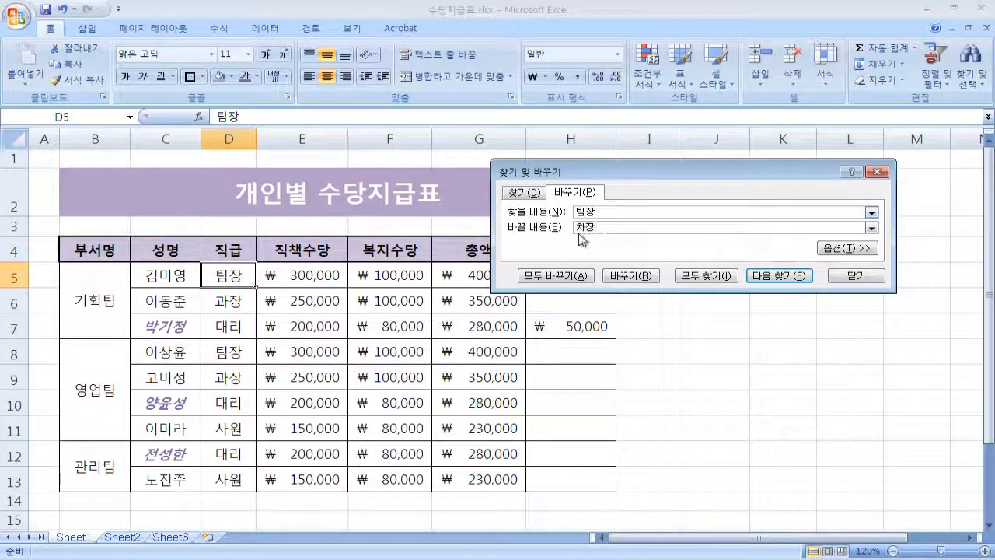
pyautogui.click(638, 276)
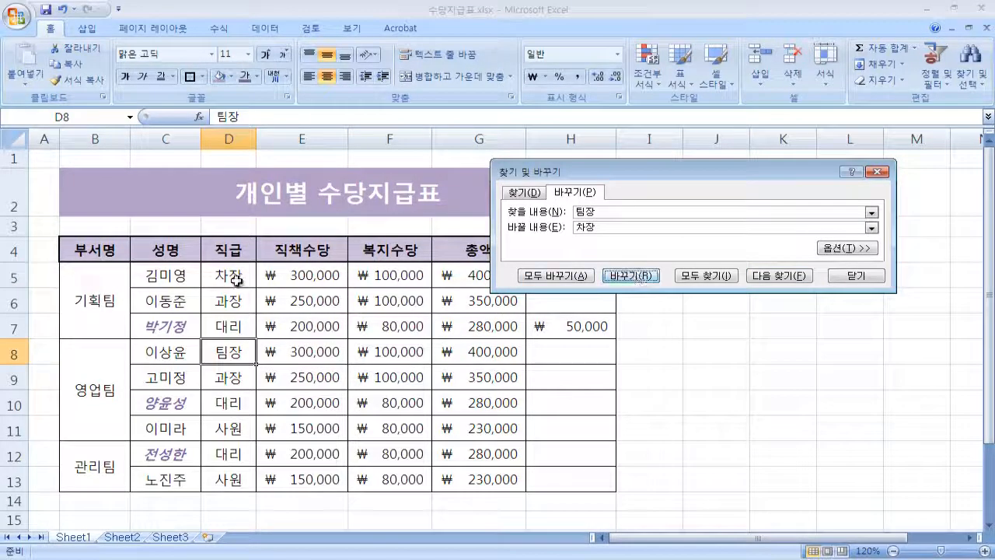
pyautogui.click(615, 277)
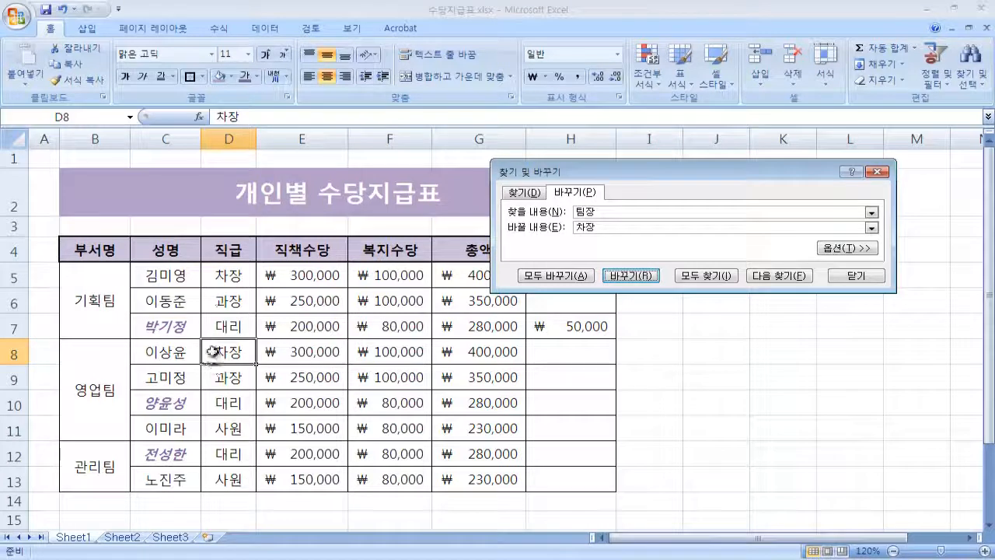
pyautogui.click(634, 278)
pyautogui.moveTo(813, 266); pyautogui.dragTo(538, 365)
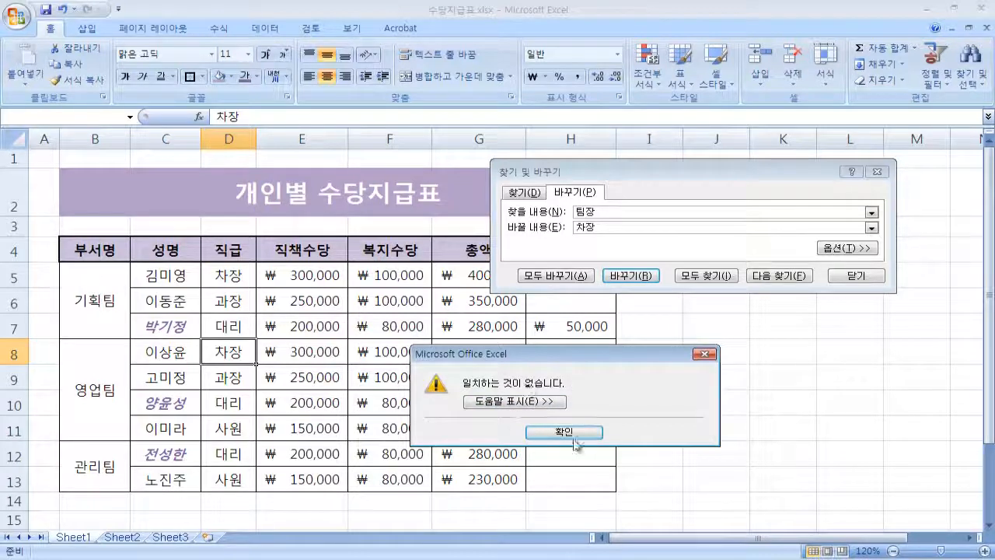
pyautogui.click(581, 433)
# - Replace every 차장 in the sheet with 팀장 in one pass and dismiss the completion notice
pyautogui.doubleClick(626, 211)
pyautogui.write('차장')
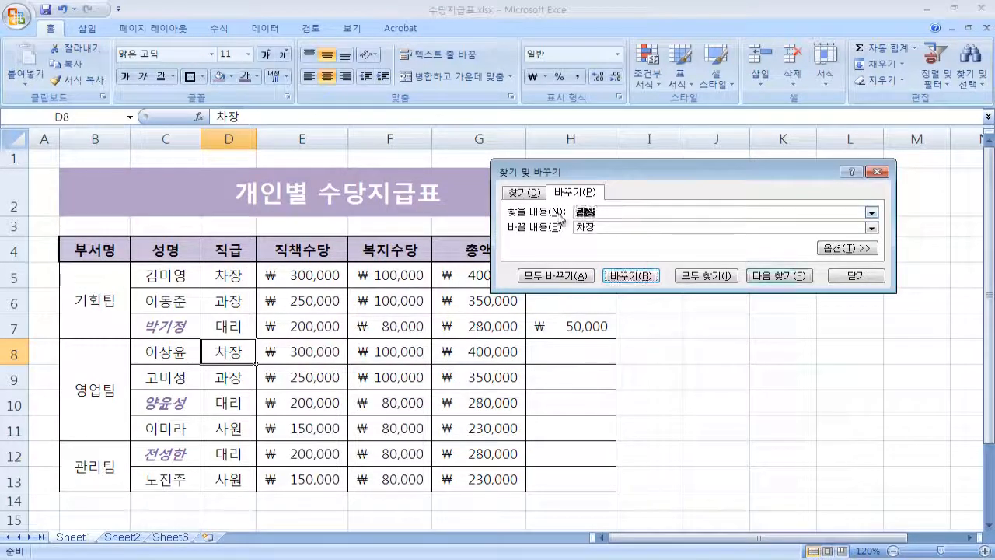
pyautogui.doubleClick(586, 227)
pyautogui.write('ㅌ')
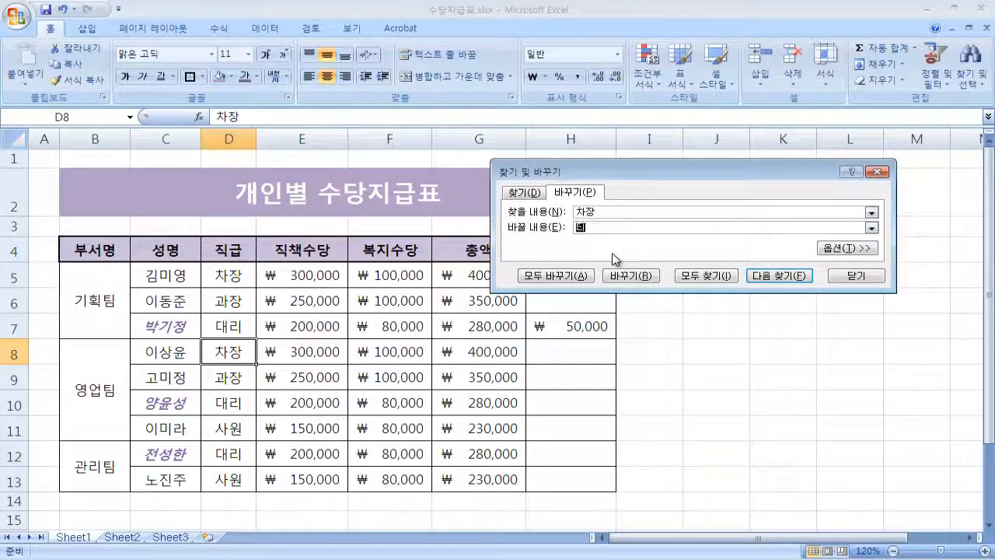
pyautogui.write('장')
pyautogui.click(589, 282)
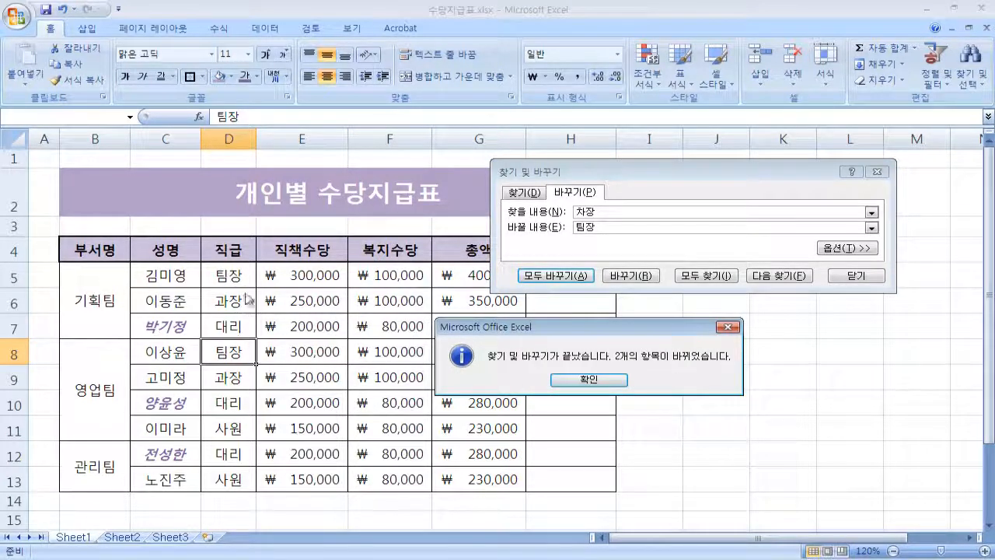
pyautogui.click(600, 381)
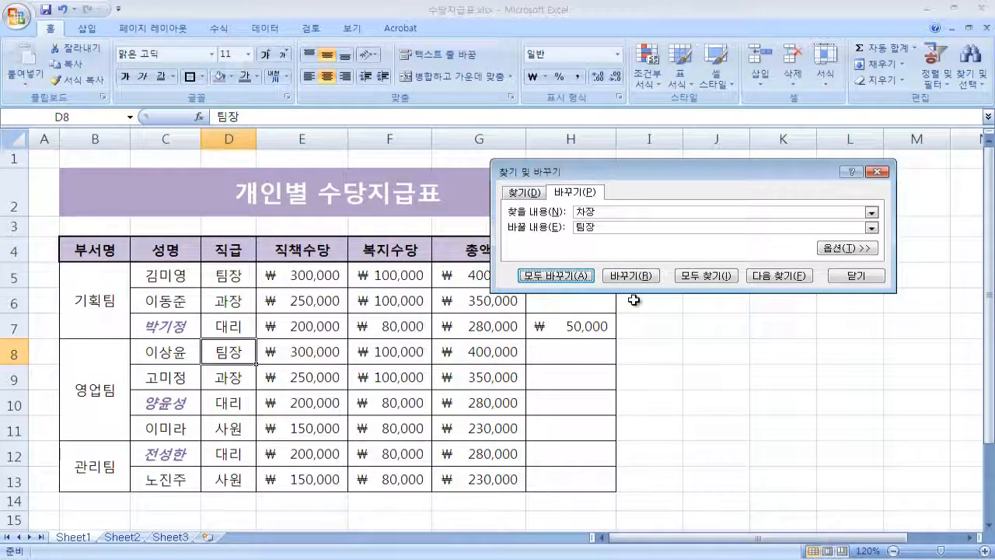
# - Return to Find, leave the search text empty and show the extended search options
pyautogui.click(522, 196)
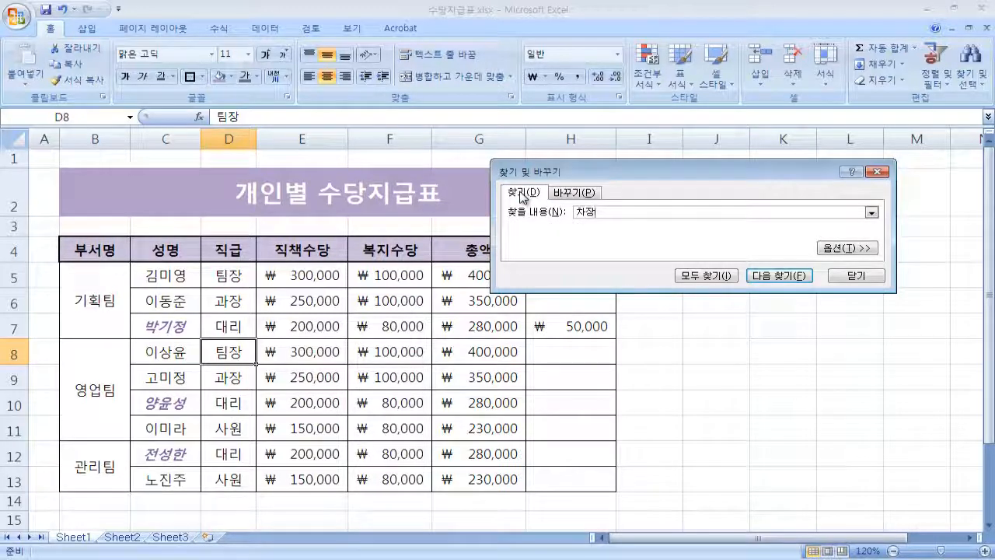
pyautogui.click(602, 214)
pyautogui.click(871, 215)
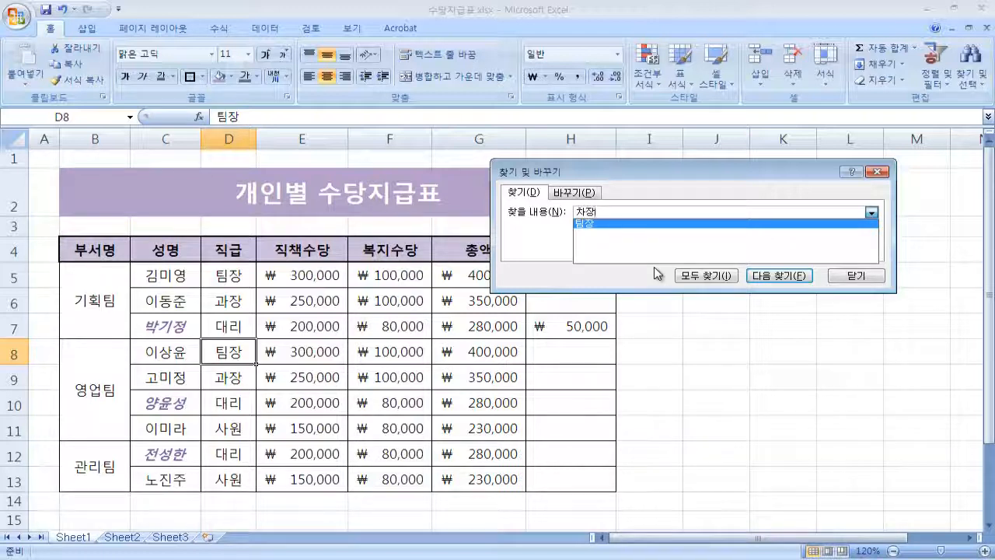
pyautogui.click(622, 223)
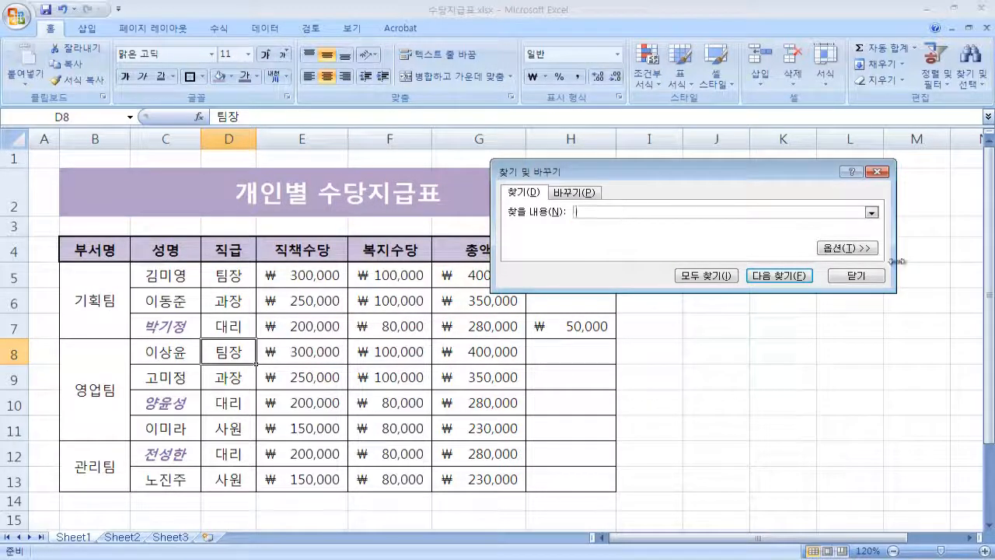
pyautogui.click(873, 250)
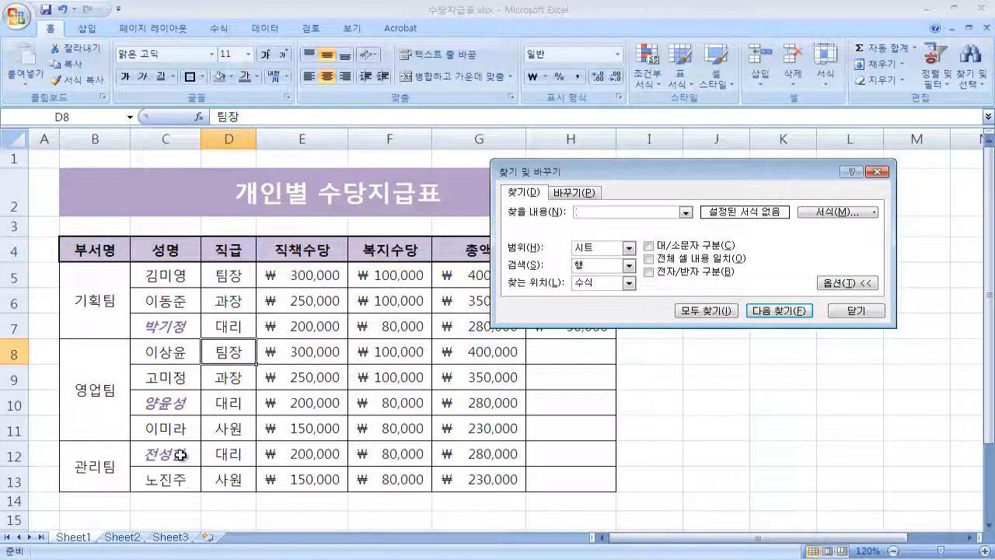
# - Review the font criteria available for a format search, keeping the table's names uncovered, and cancel without setting any
pyautogui.click(875, 213)
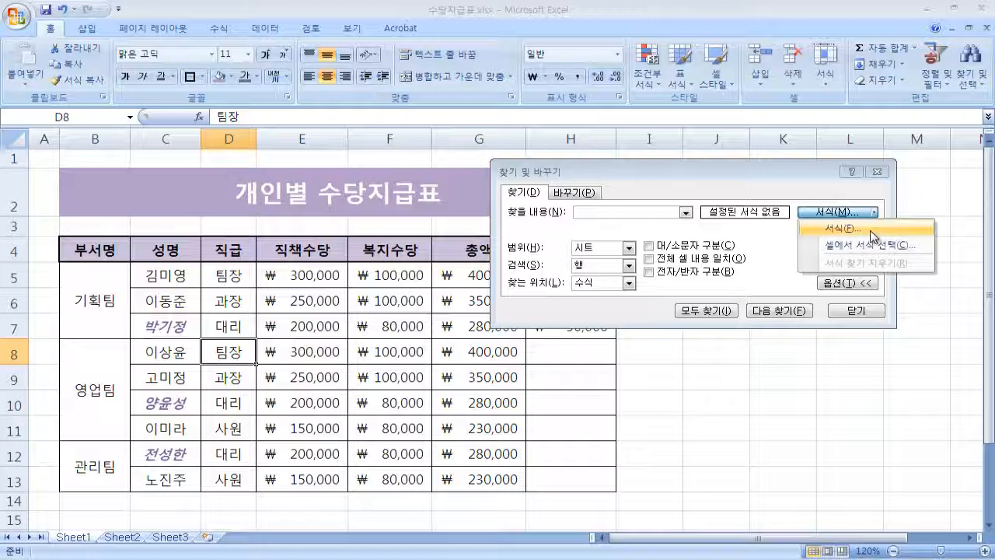
pyautogui.click(872, 228)
pyautogui.moveTo(781, 85); pyautogui.dragTo(463, 131)
pyautogui.click(484, 263)
pyautogui.click(526, 263)
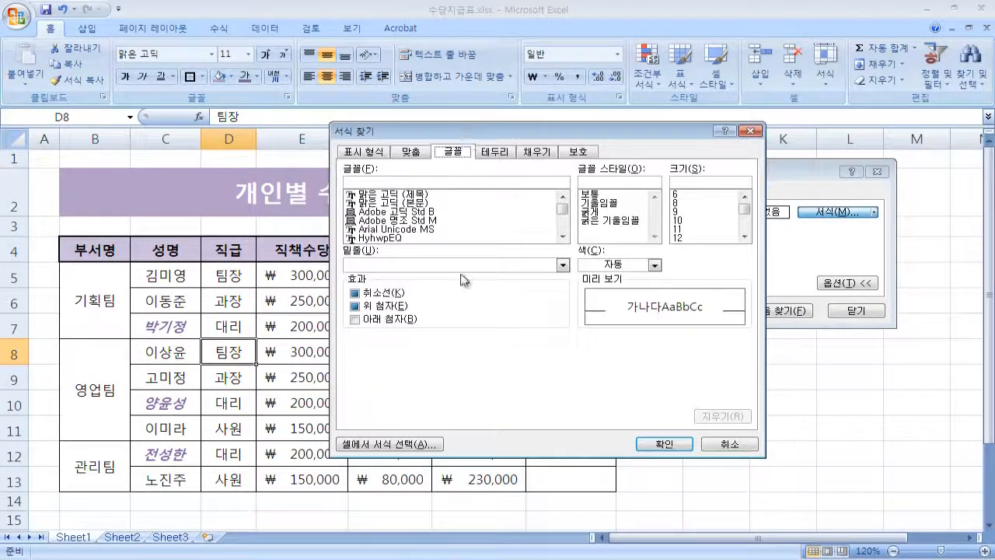
pyautogui.click(737, 446)
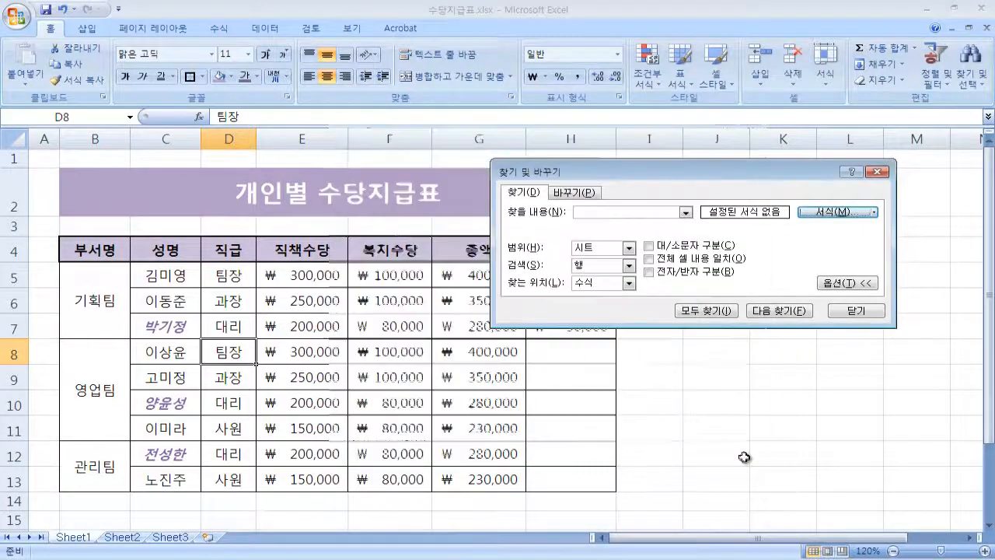
# - Take the search format from the bold italic name in cell C7 and step through the cells with that format
pyautogui.click(873, 211)
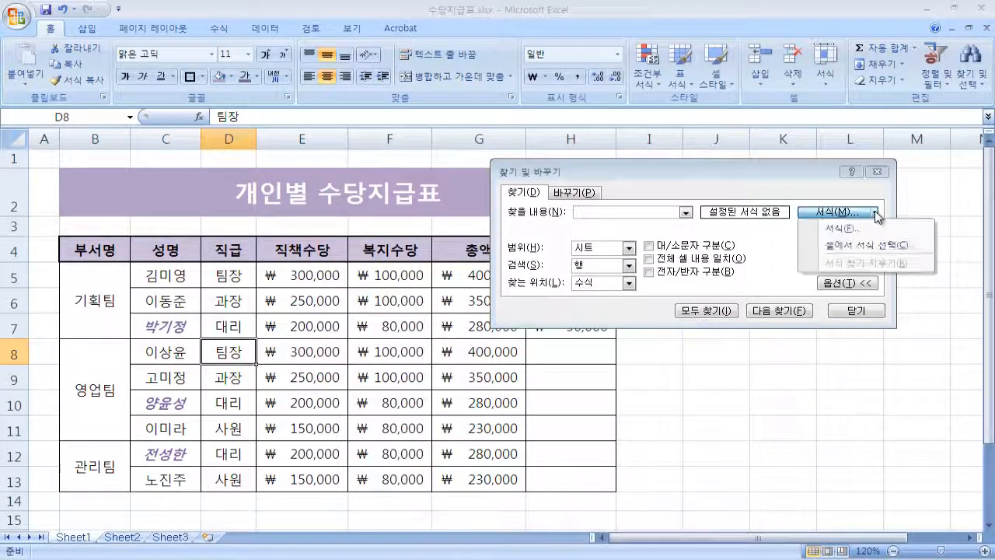
pyautogui.click(927, 253)
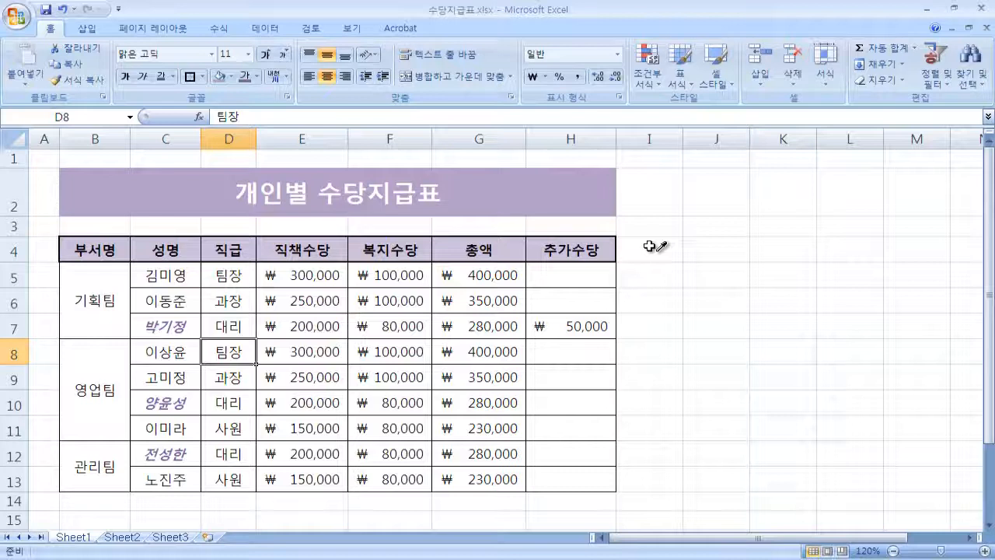
pyautogui.click(165, 320)
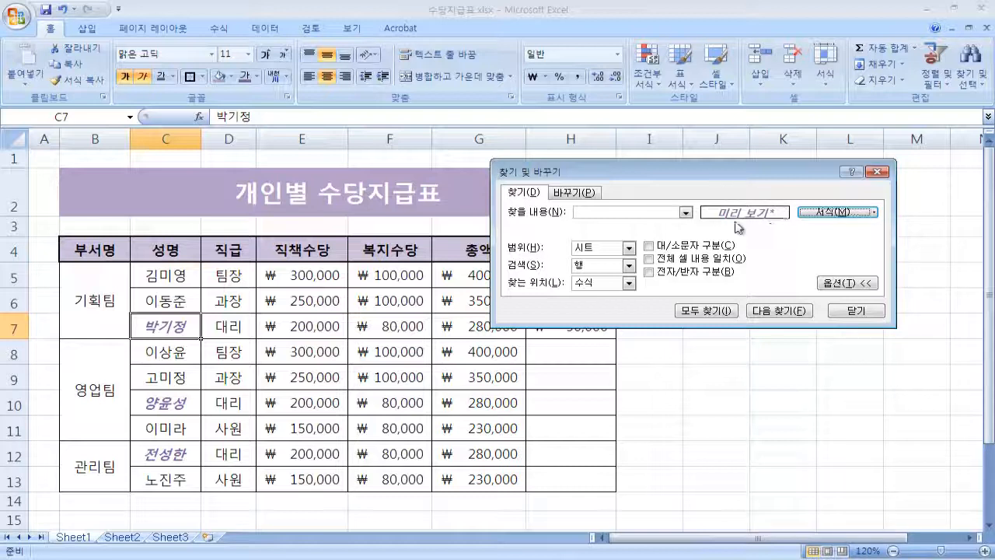
pyautogui.click(780, 312)
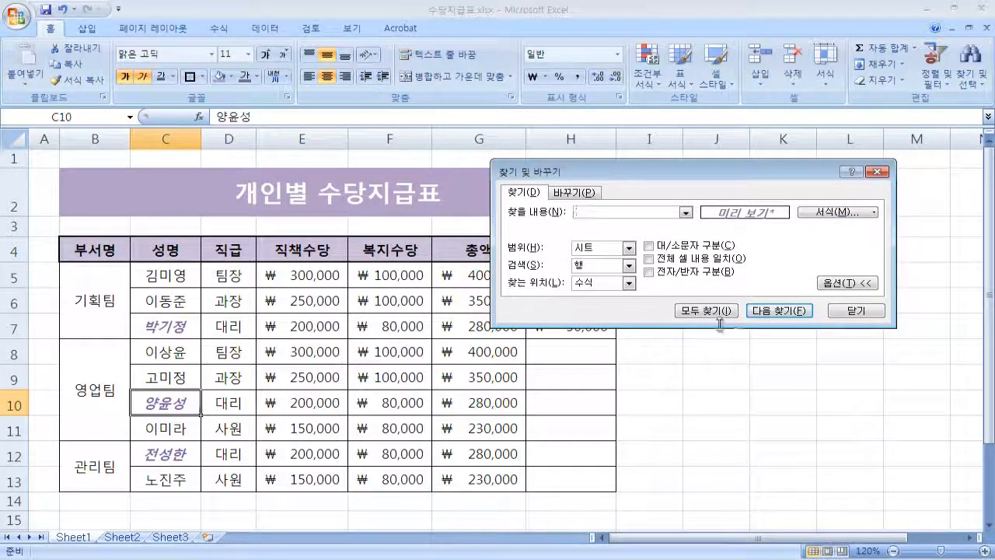
pyautogui.click(762, 312)
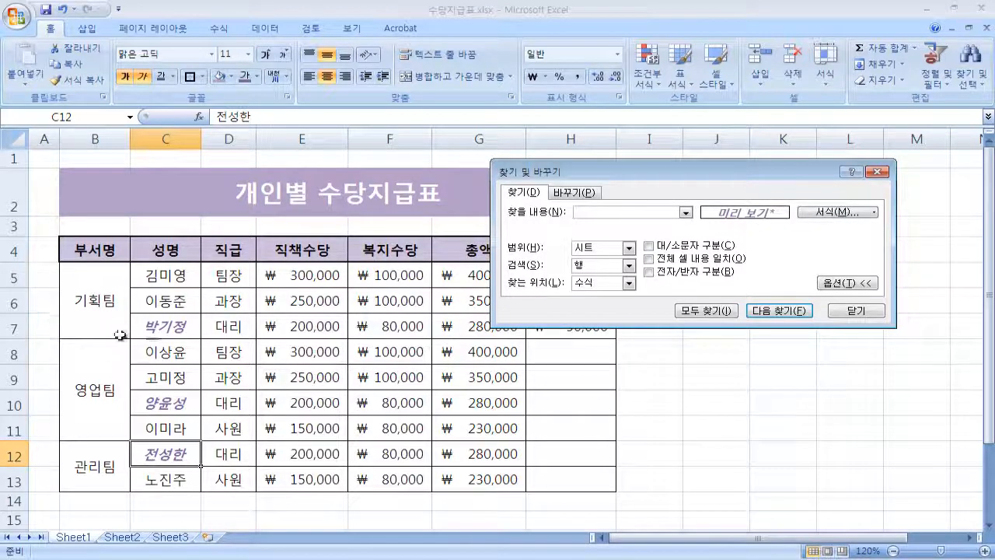
# - List all cells with the C7 format, enlarge the results list and jump to C10, C12 and C7 from its entries
pyautogui.click(723, 311)
pyautogui.moveTo(854, 399); pyautogui.dragTo(854, 441)
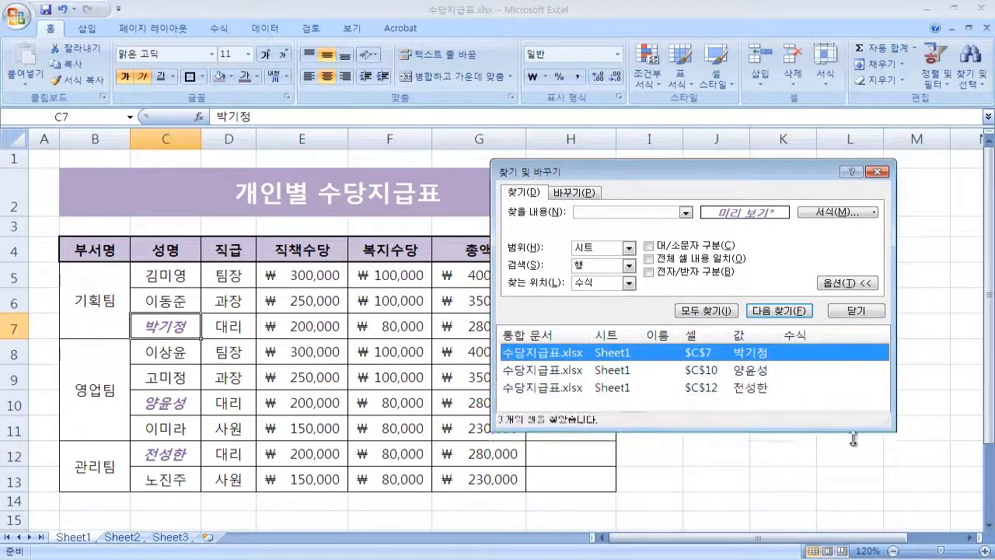
pyautogui.click(644, 371)
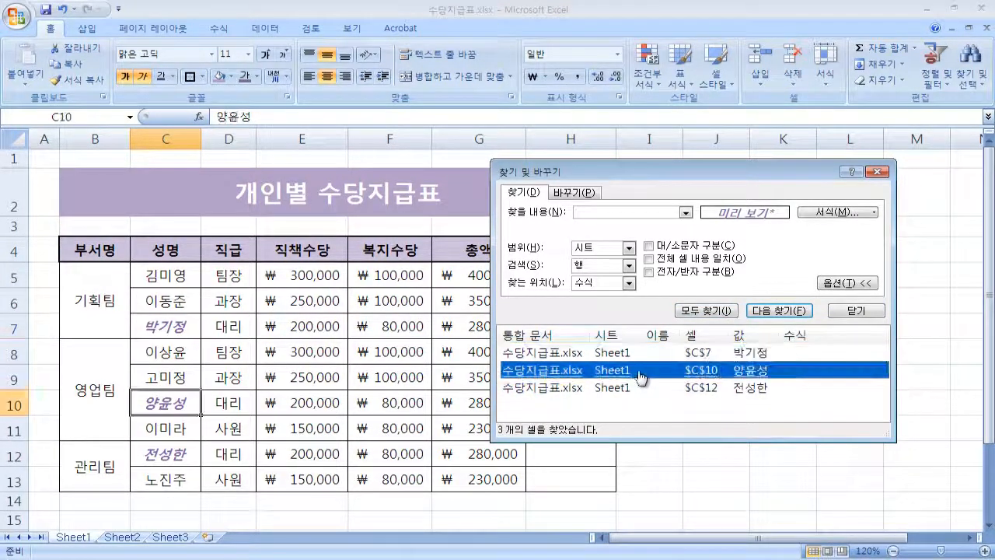
pyautogui.click(641, 387)
pyautogui.click(638, 353)
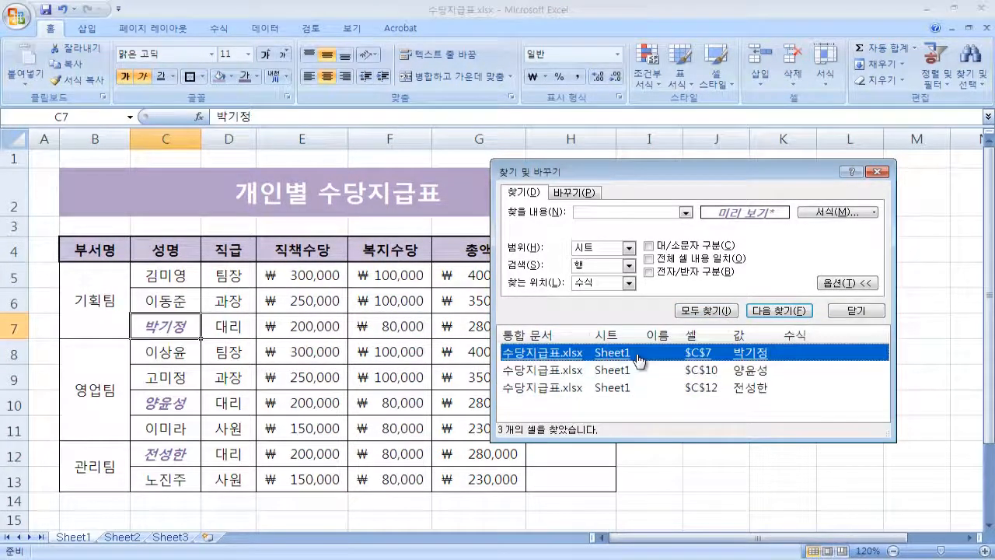
pyautogui.click(706, 312)
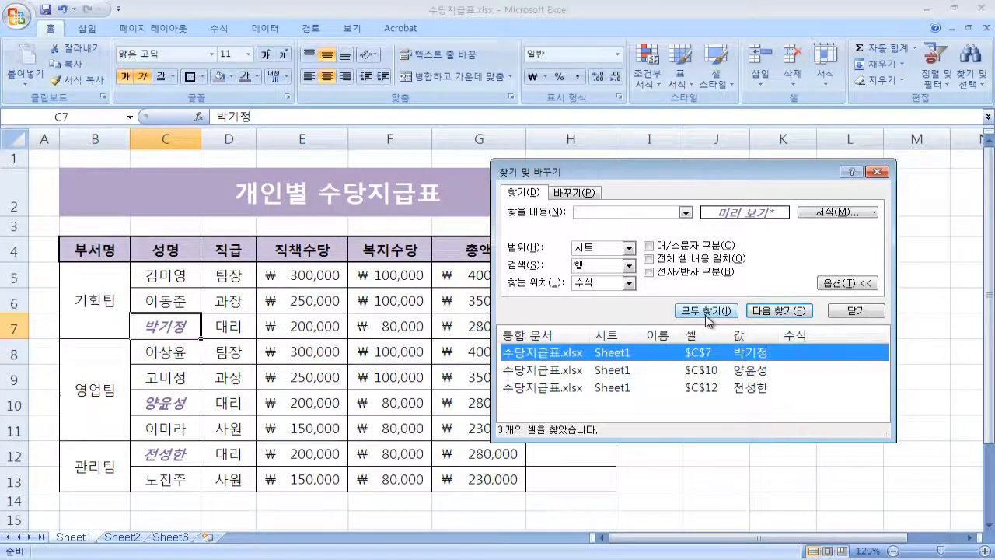
# - Close the search results, start Replace clear of the table and empty the replacement text, keeping the C7 format as the search criterion
pyautogui.click(847, 311)
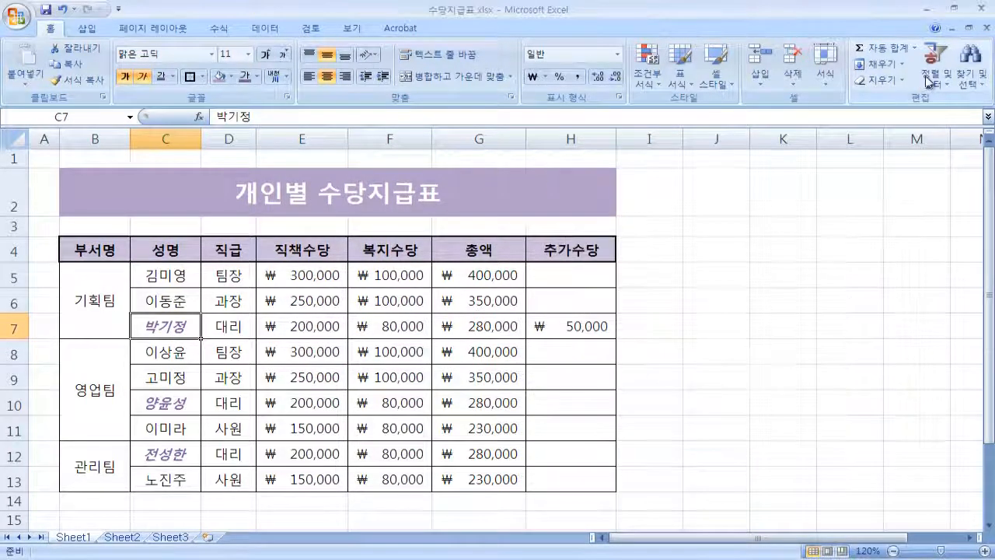
pyautogui.click(970, 68)
pyautogui.click(902, 118)
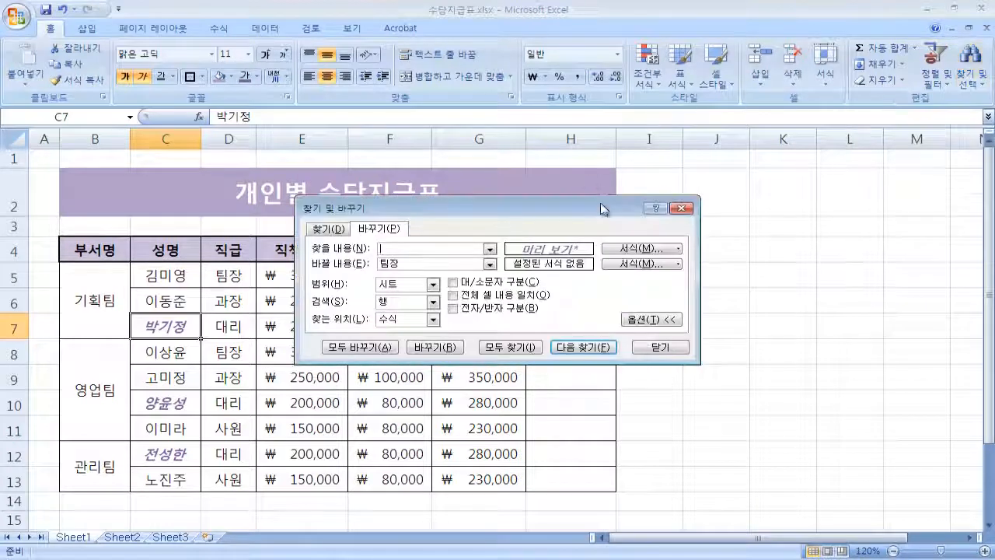
pyautogui.moveTo(579, 206); pyautogui.dragTo(776, 165)
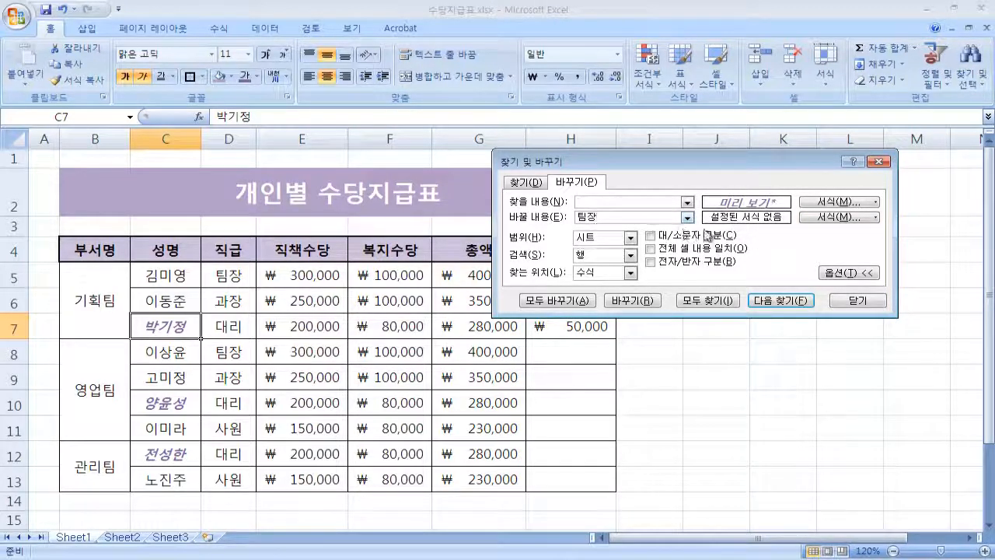
pyautogui.press('BackSpace')
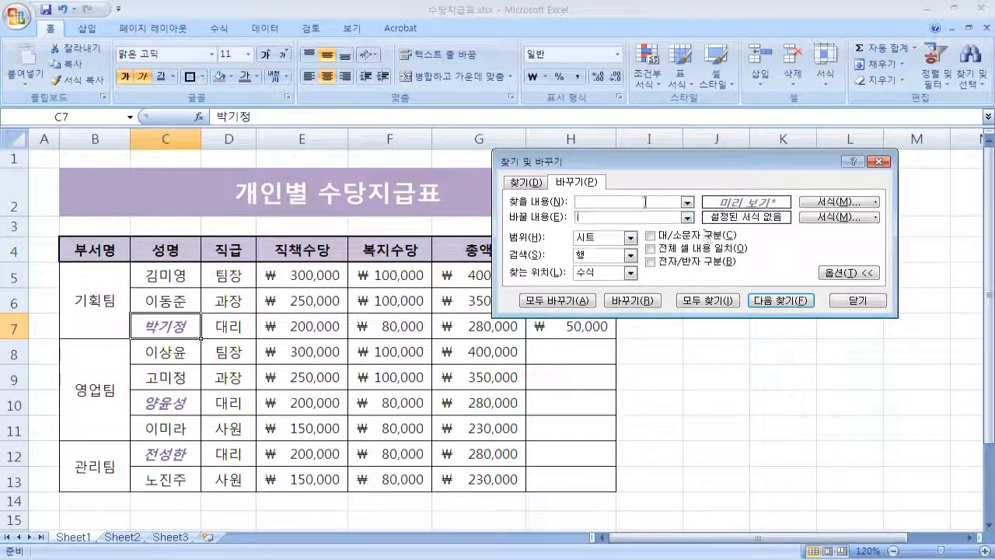
pyautogui.click(645, 202)
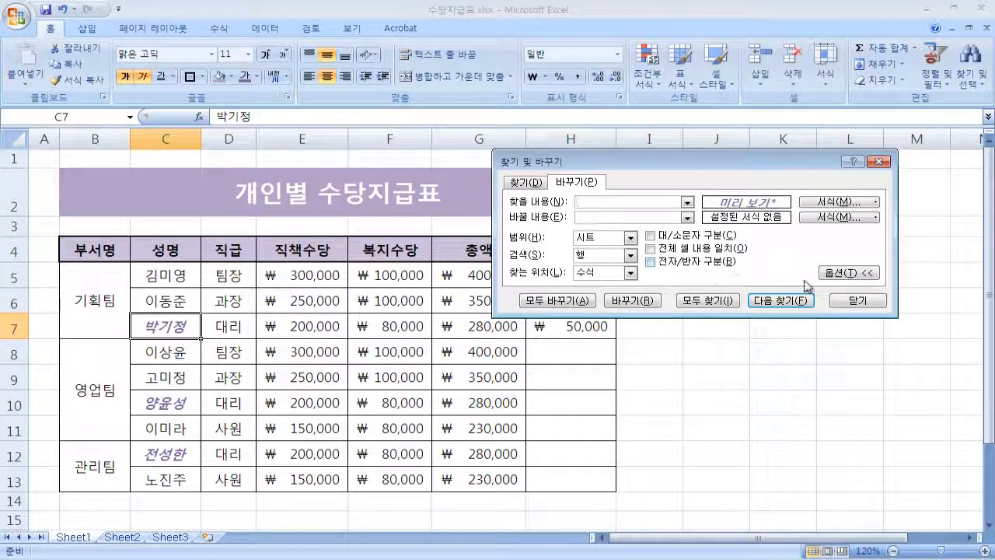
pyautogui.click(876, 202)
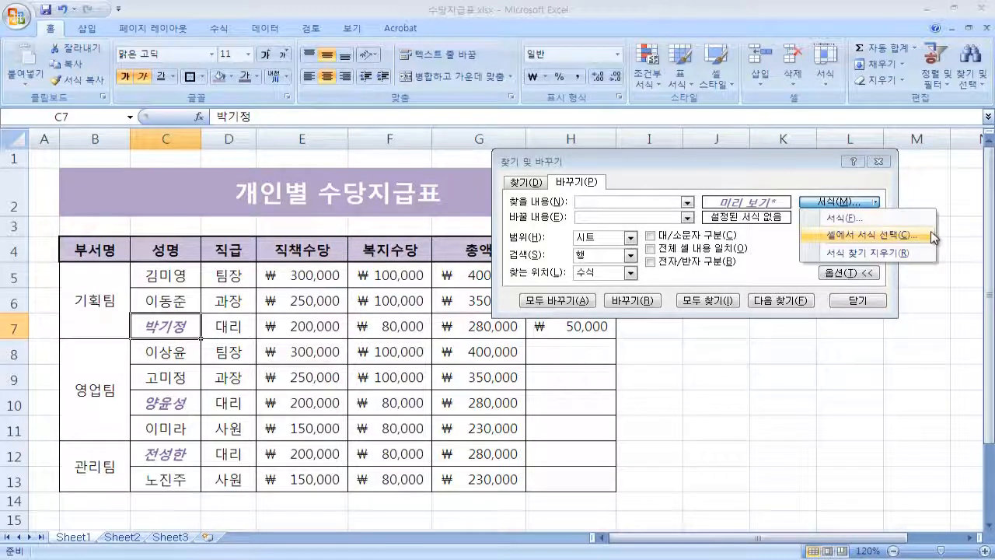
pyautogui.click(802, 170)
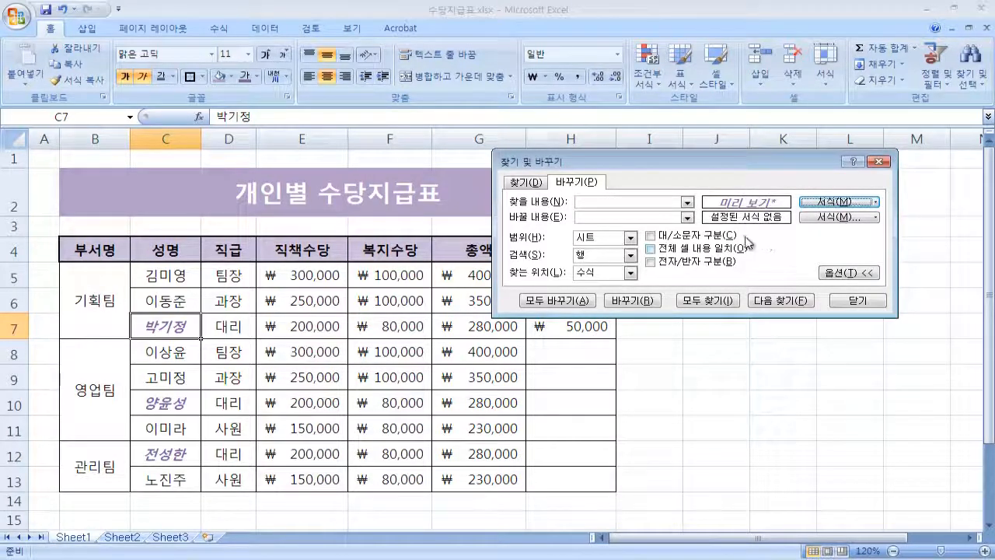
# - Take the replacement format from the plain name in cell C9
pyautogui.click(878, 226)
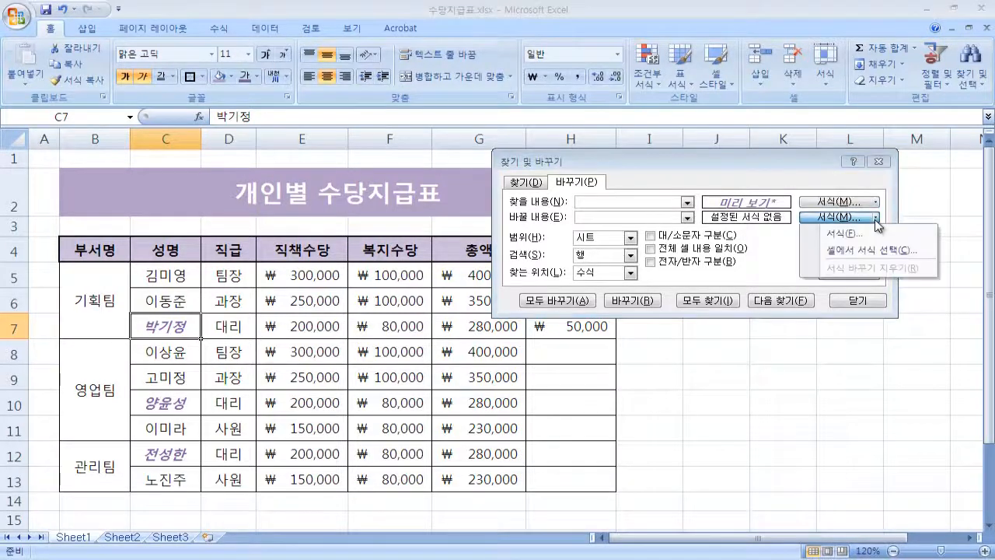
pyautogui.click(883, 253)
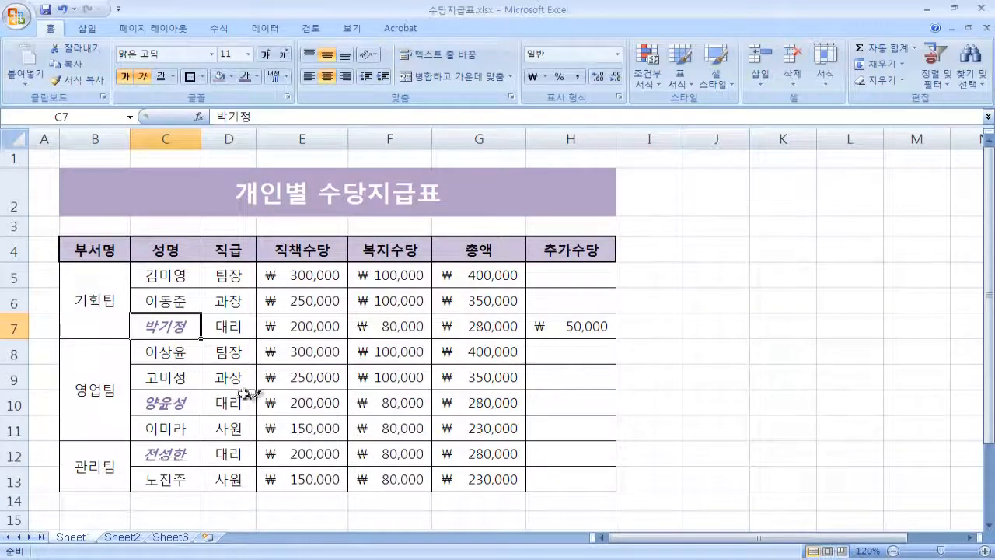
pyautogui.click(179, 377)
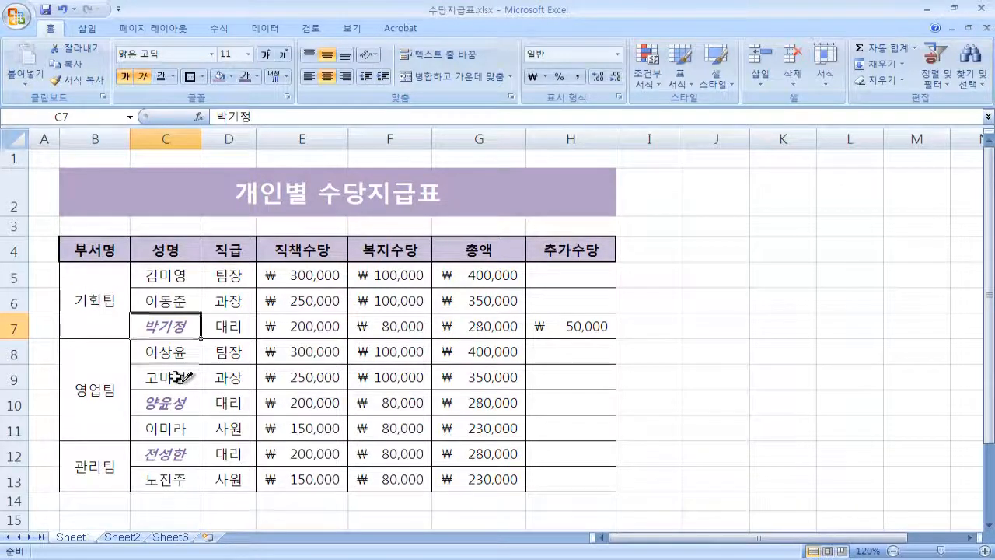
pyautogui.hotkey('ctrl', 'h')
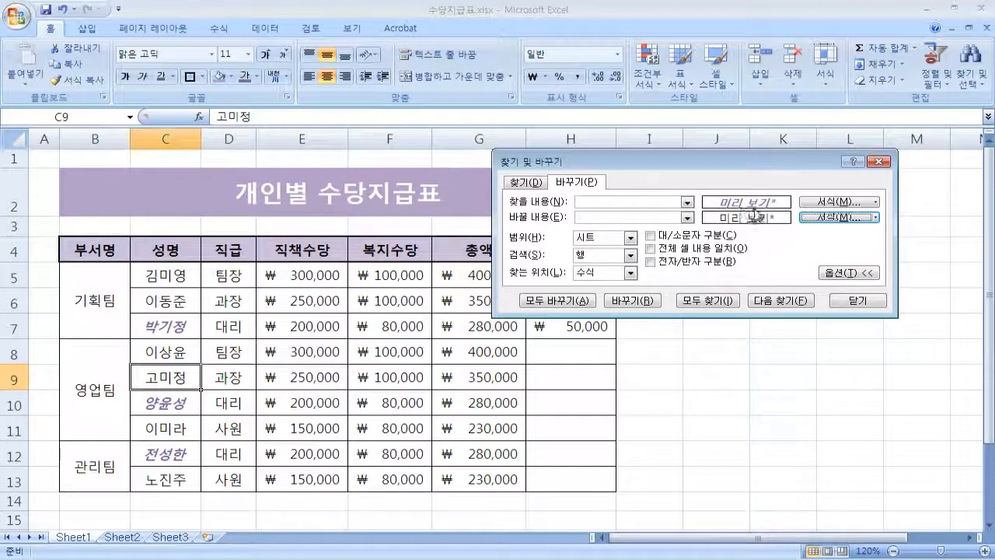
# - Replace the bold italic format with the plain one in all matching cells and close Find and Replace
pyautogui.click(575, 301)
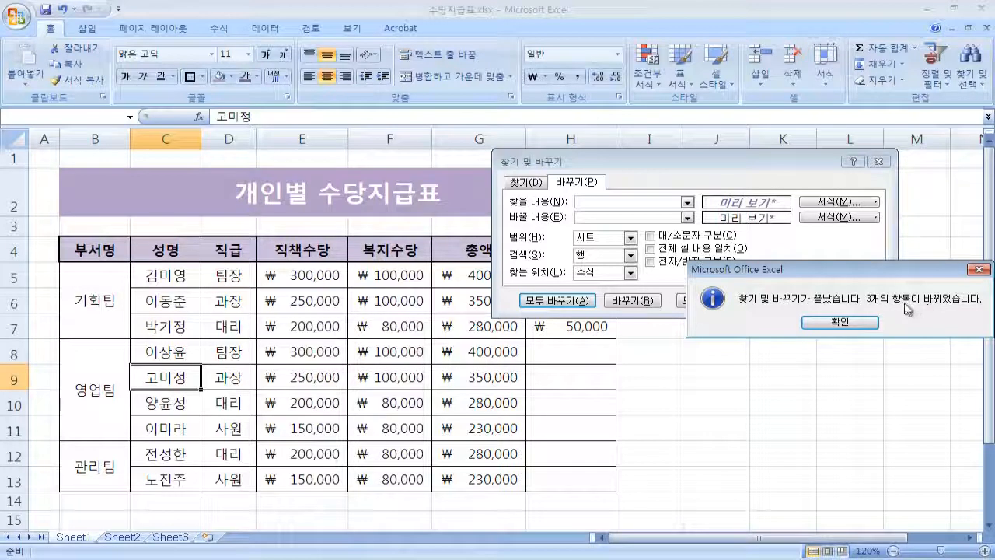
pyautogui.click(853, 319)
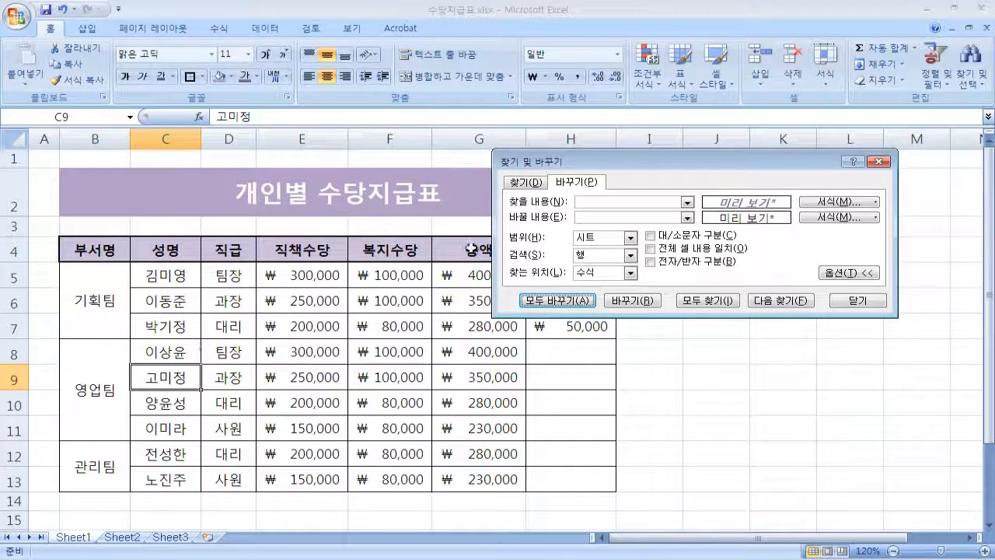
pyautogui.click(859, 304)
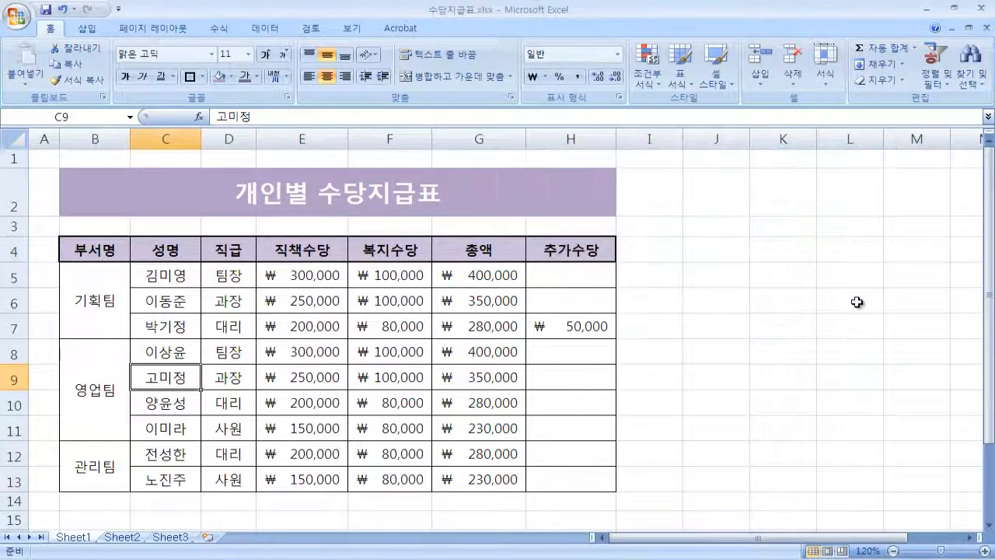
pyautogui.click(969, 85)
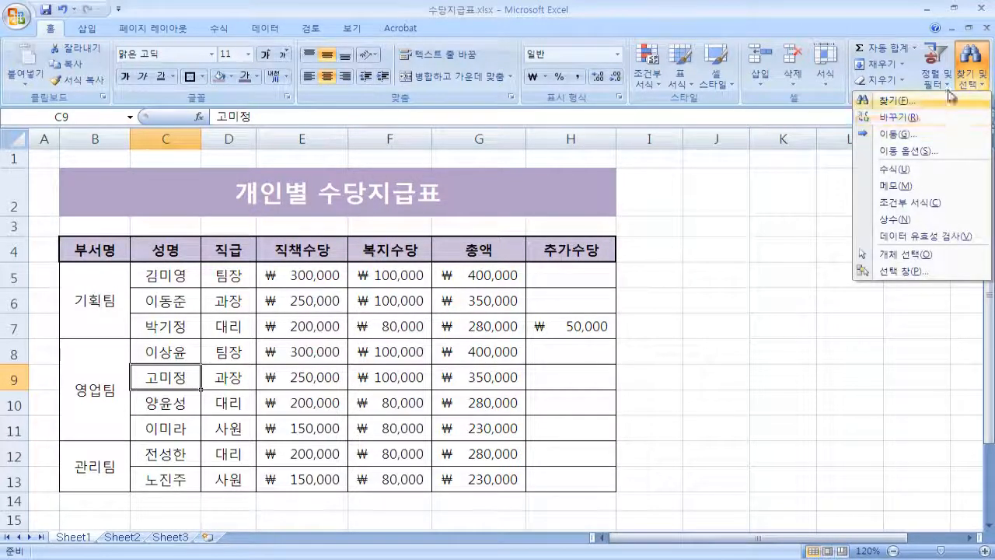
pyautogui.click(965, 81)
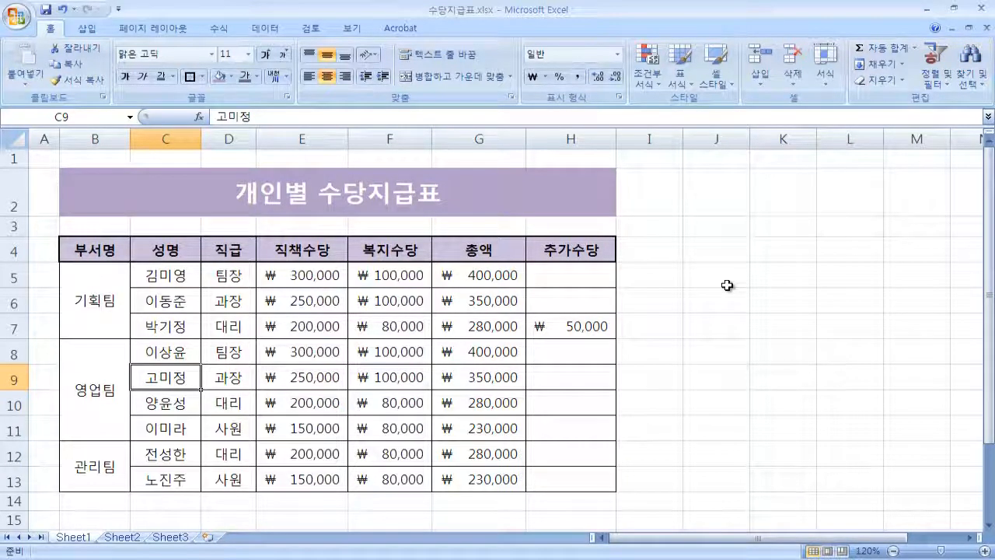
pyautogui.hotkey('ctrl', 'f')
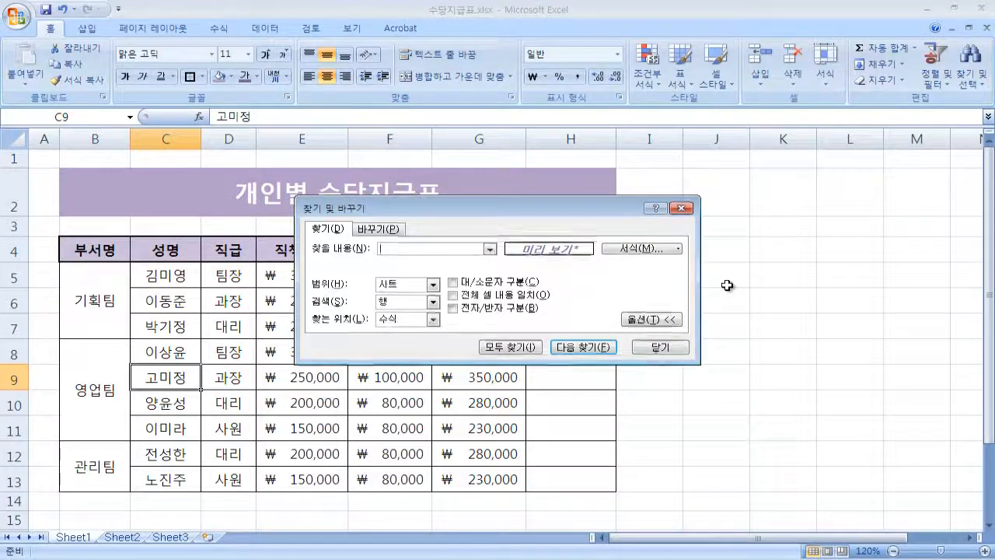
pyautogui.press('Escape')
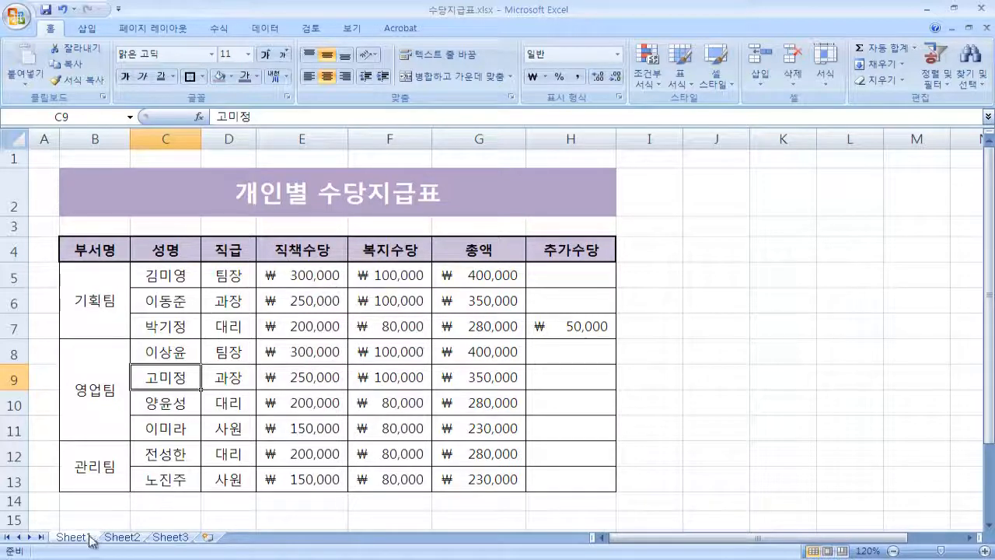
# - Copy columns B to H of Sheet1 and paste them into Sheet2 starting at column B
pyautogui.moveTo(111, 148); pyautogui.dragTo(574, 132)
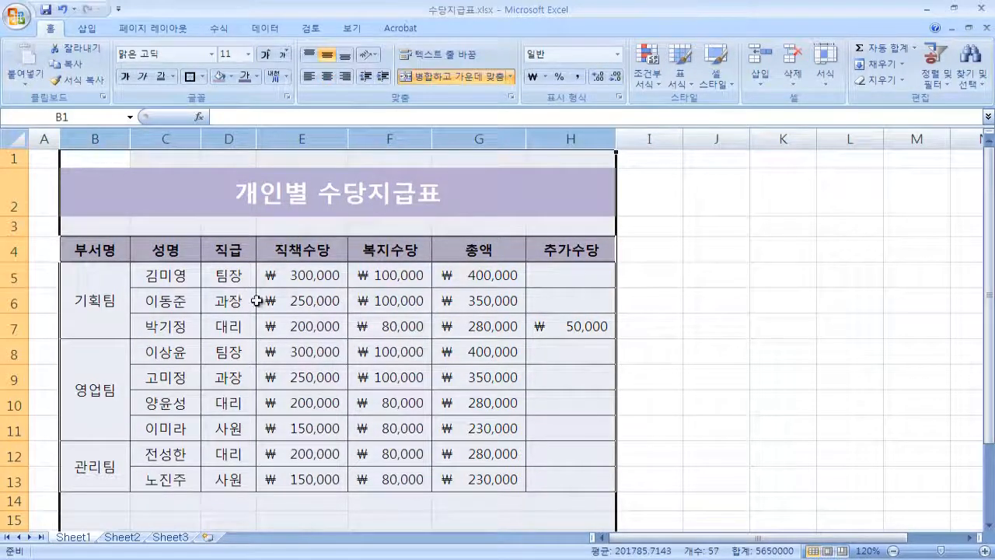
pyautogui.click(83, 72)
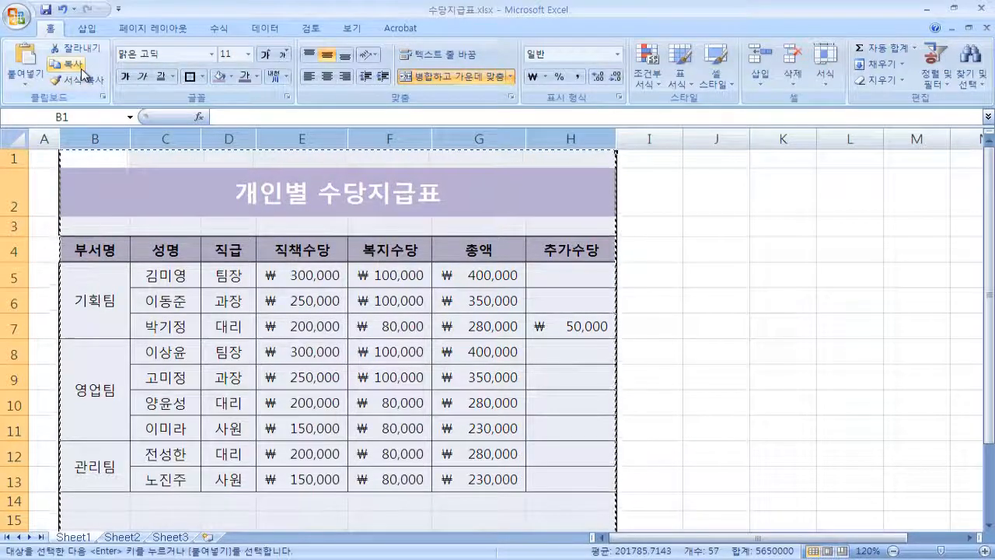
pyautogui.click(128, 537)
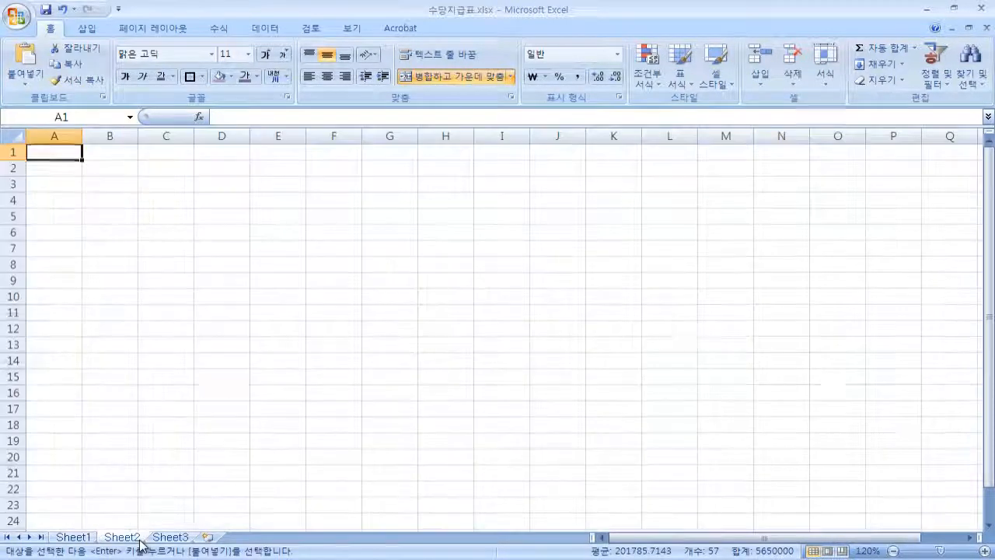
pyautogui.click(109, 136)
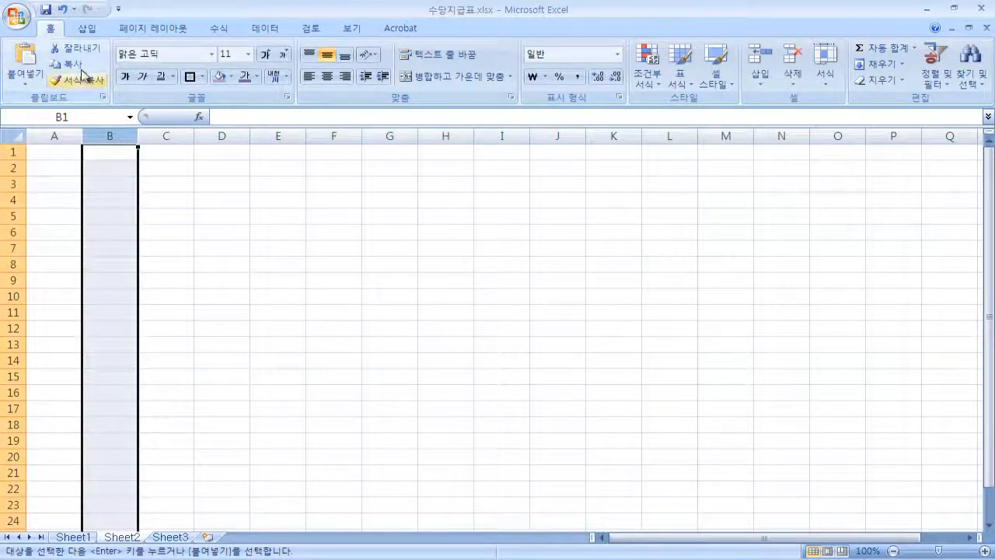
pyautogui.click(28, 64)
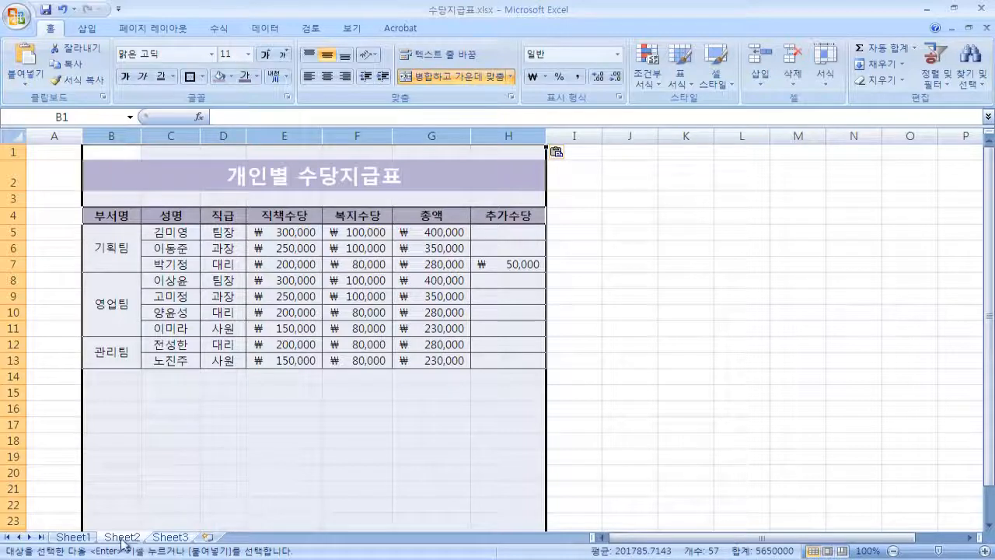
# - Compare the copied table on Sheet2 with Sheet1, deselect the columns and return to an empty cell on Sheet1 with copy mode ended
pyautogui.click(75, 538)
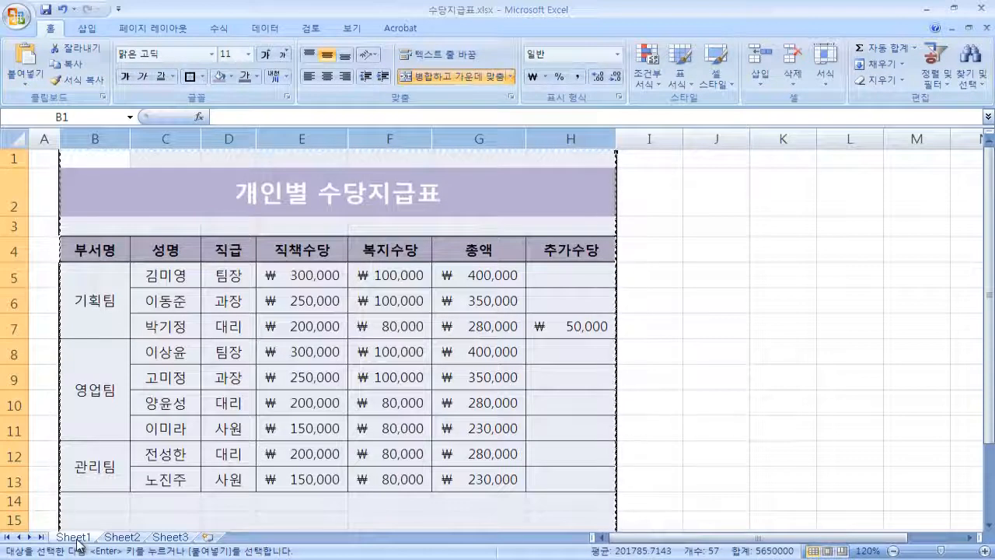
pyautogui.click(118, 538)
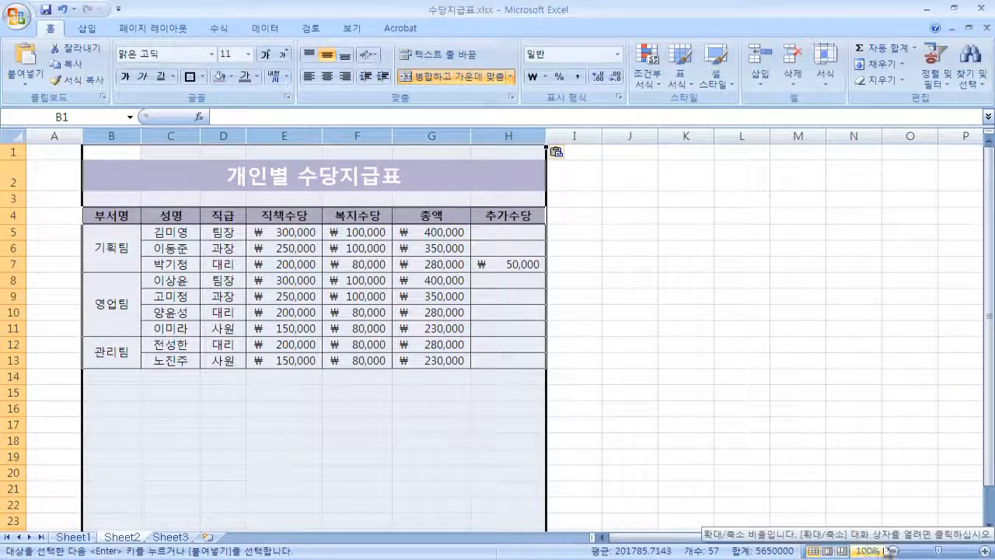
pyautogui.click(642, 325)
pyautogui.click(591, 412)
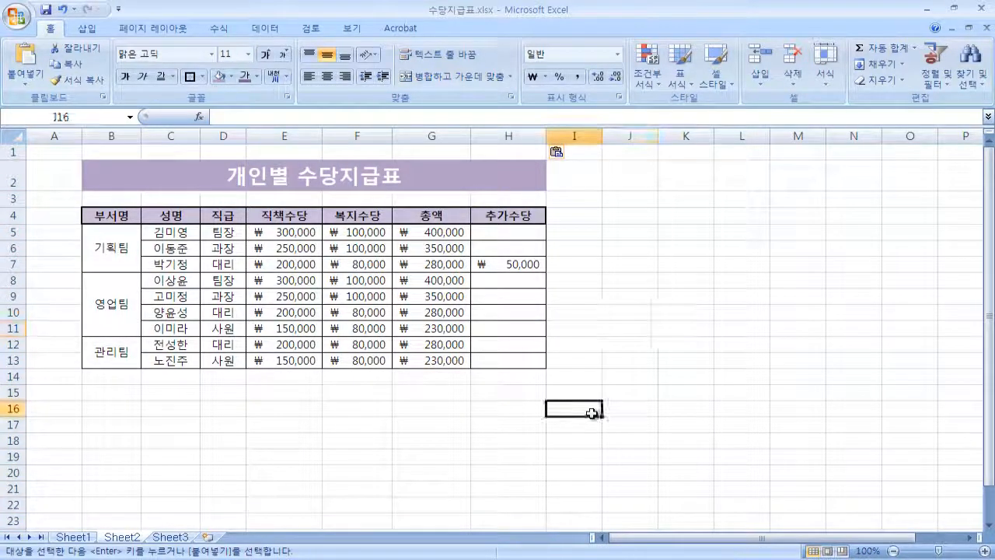
pyautogui.click(73, 537)
pyautogui.click(622, 249)
pyautogui.press('Escape')
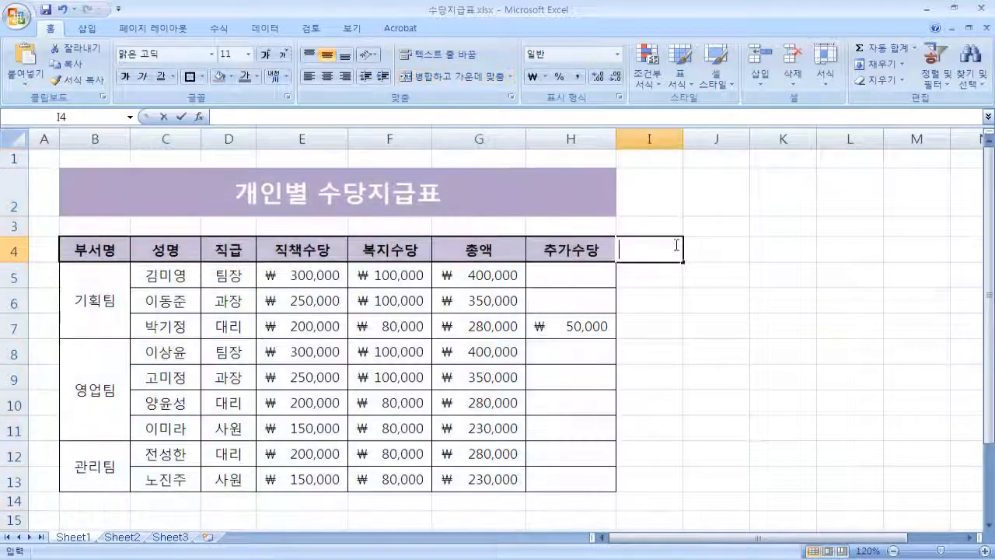
pyautogui.click(700, 248)
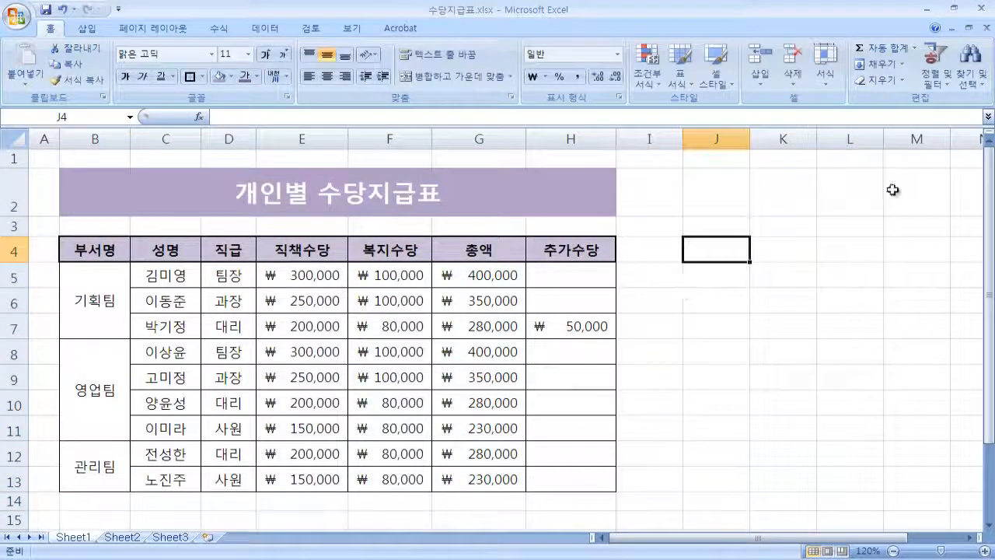
# - Search Sheet1 for all cells containing 팀장 with the previous format criterion still set, and dismiss the message
pyautogui.hotkey('ctrl', 'f')
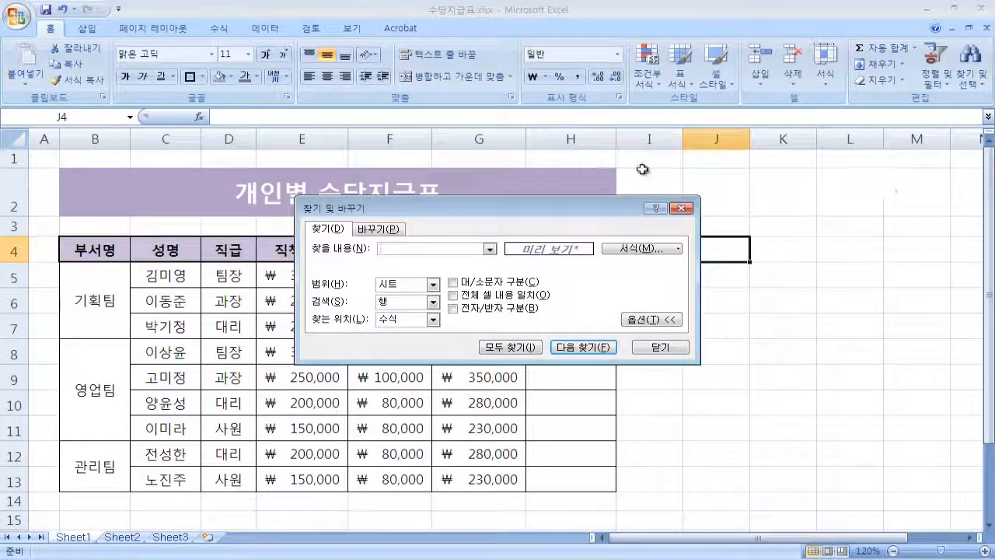
pyautogui.moveTo(583, 211); pyautogui.dragTo(787, 107)
pyautogui.click(846, 204)
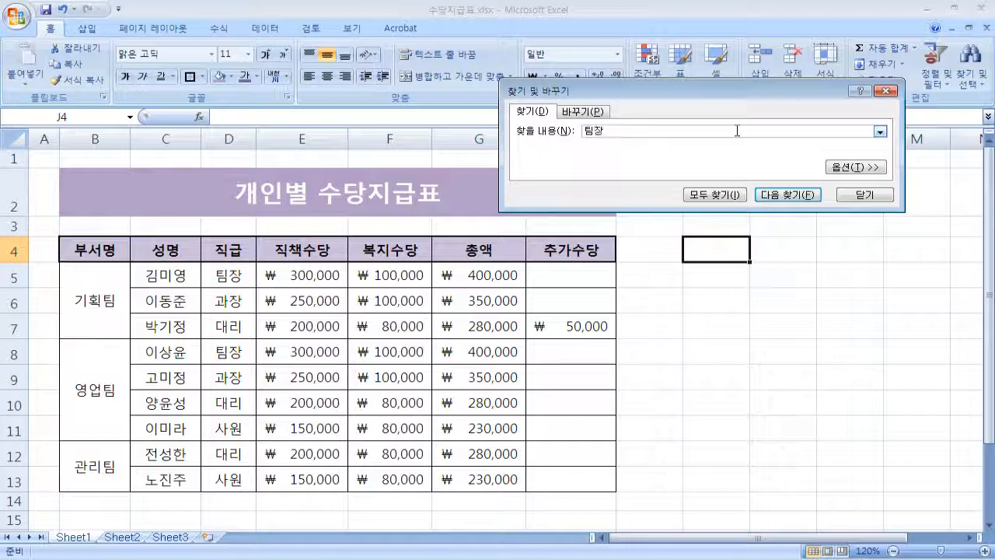
pyautogui.click(735, 198)
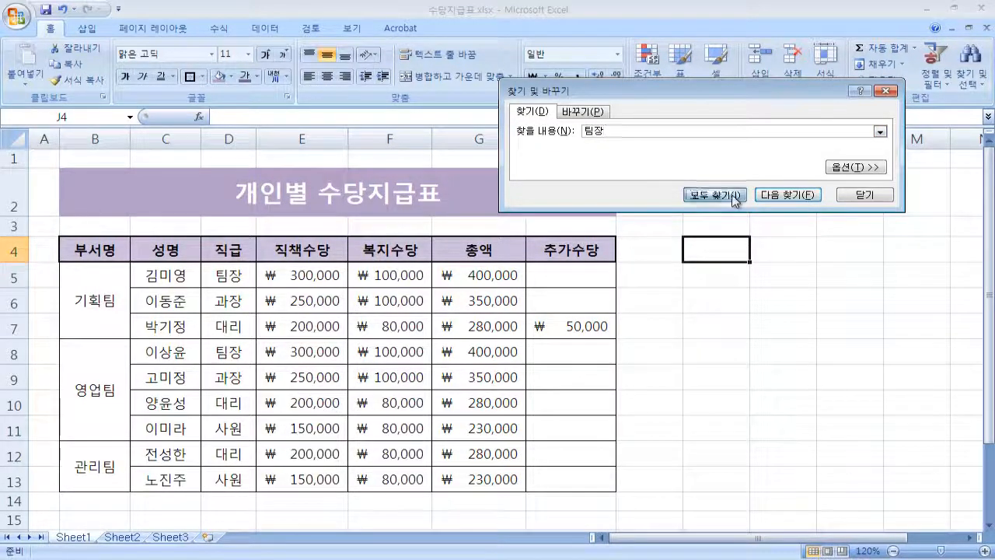
pyautogui.moveTo(886, 281); pyautogui.dragTo(629, 284)
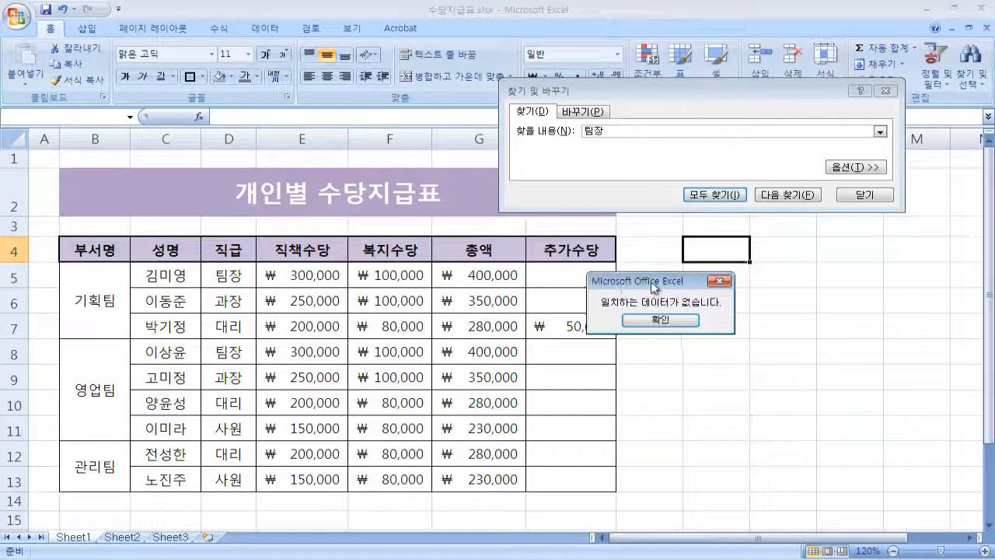
pyautogui.click(673, 323)
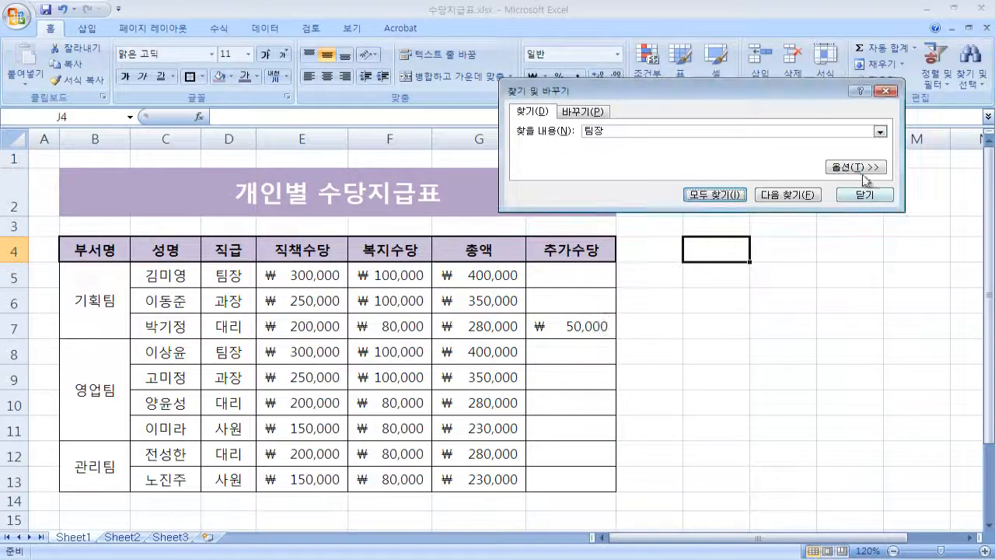
# - Clear the search format criterion, list all 팀장 cells on the sheet and enlarge the results list
pyautogui.click(855, 167)
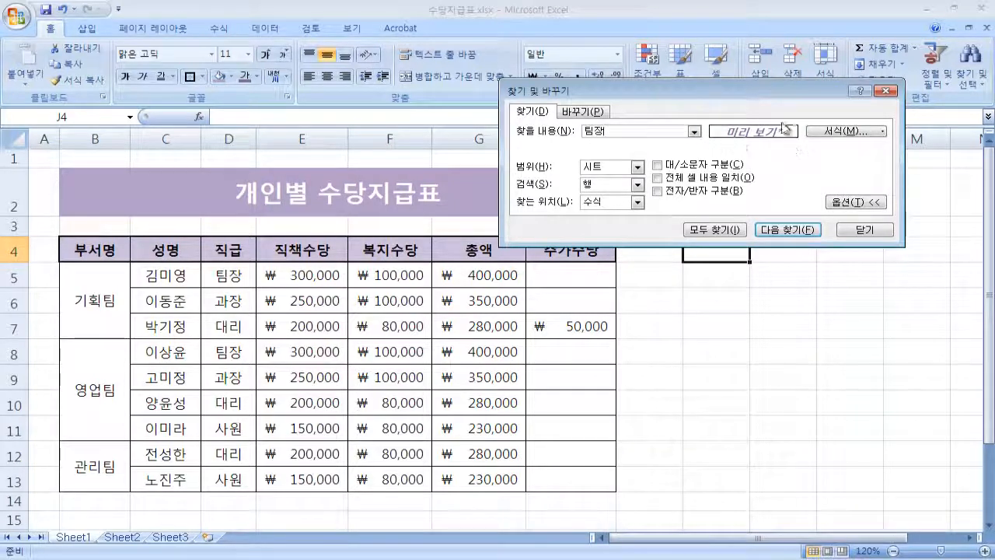
pyautogui.click(887, 134)
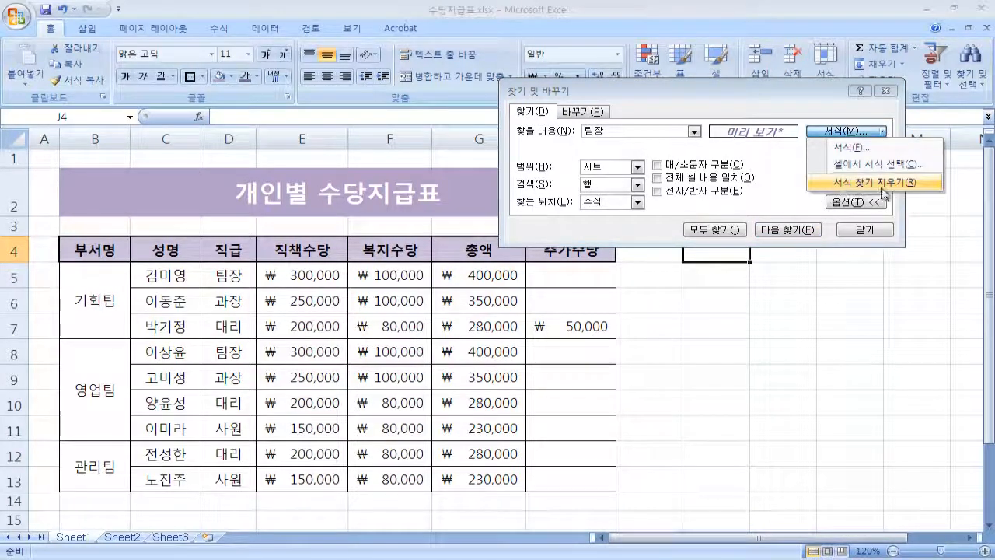
pyautogui.click(932, 185)
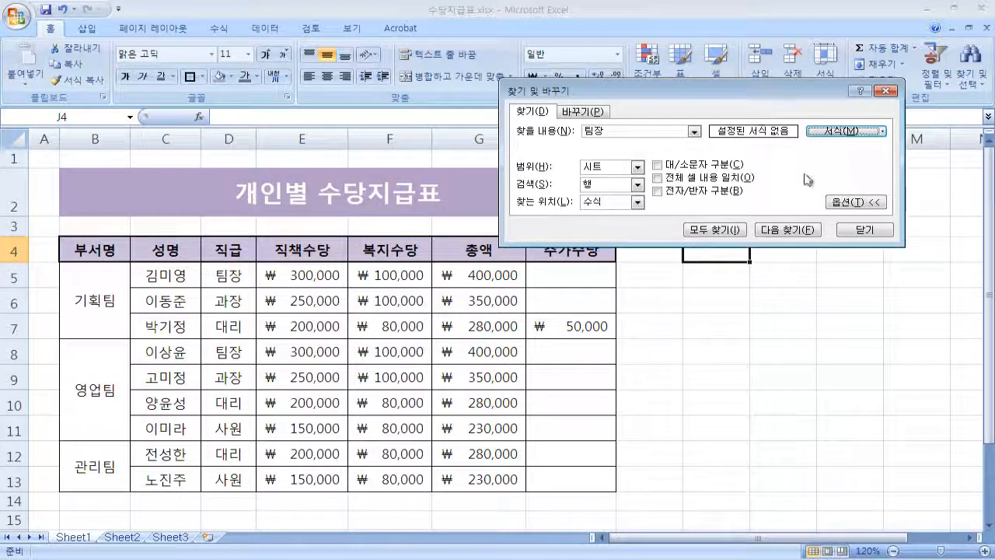
pyautogui.click(855, 202)
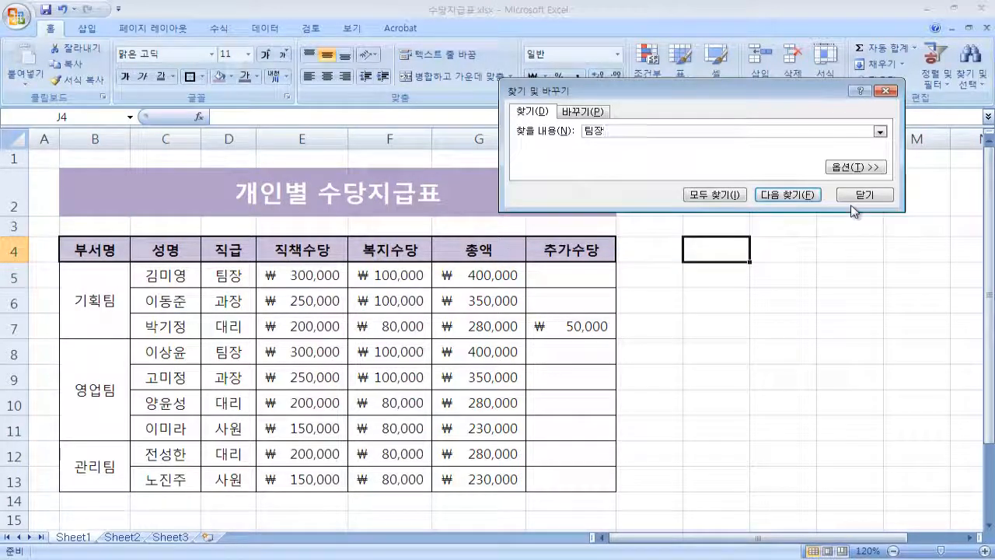
pyautogui.click(712, 195)
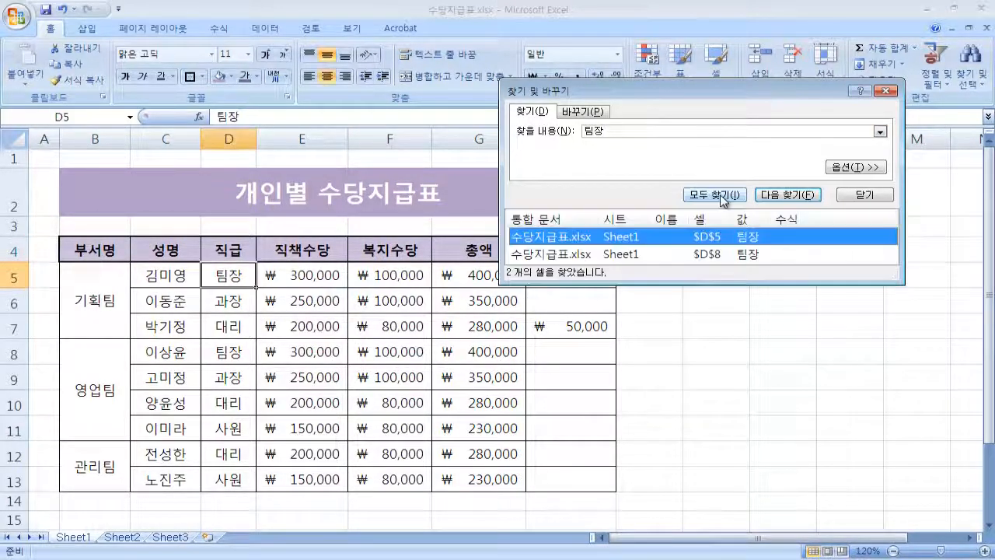
pyautogui.moveTo(715, 285); pyautogui.dragTo(722, 340)
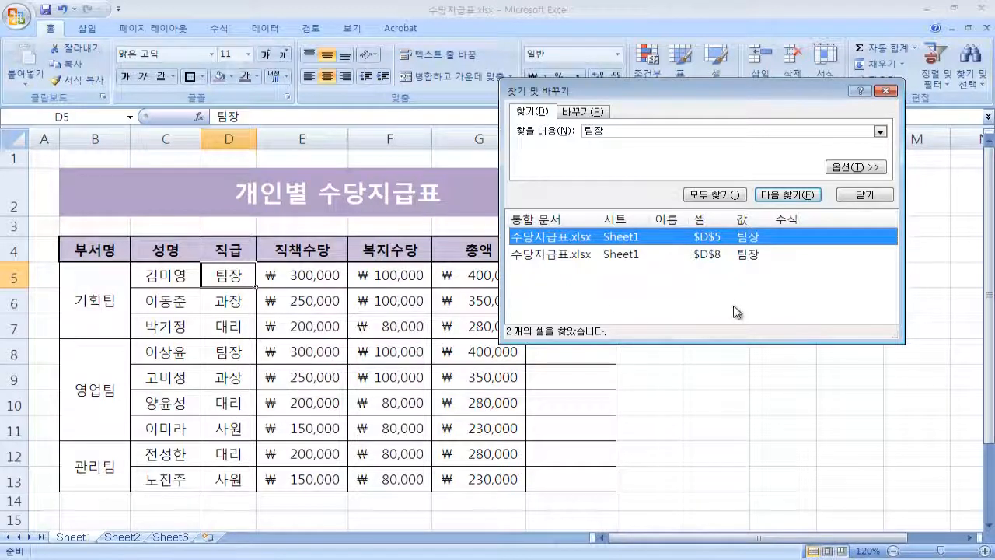
# - Widen the search scope to 통합 문서 and list all 팀장 cells in the workbook
pyautogui.click(861, 167)
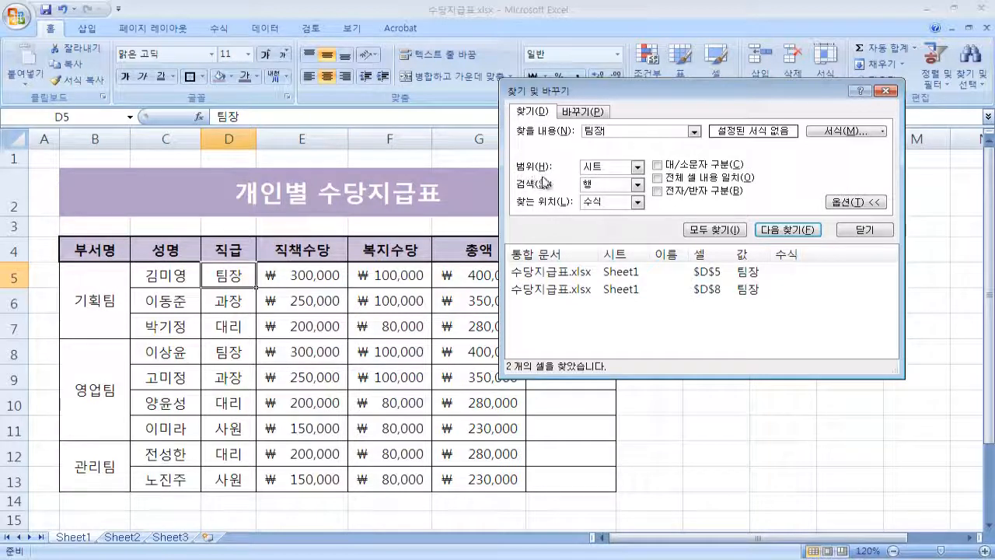
pyautogui.click(638, 167)
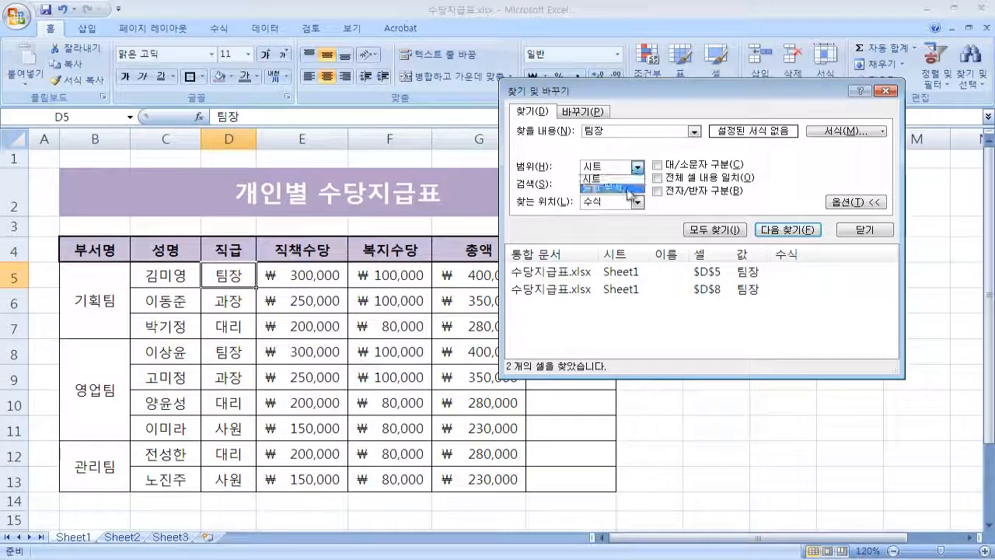
pyautogui.click(631, 187)
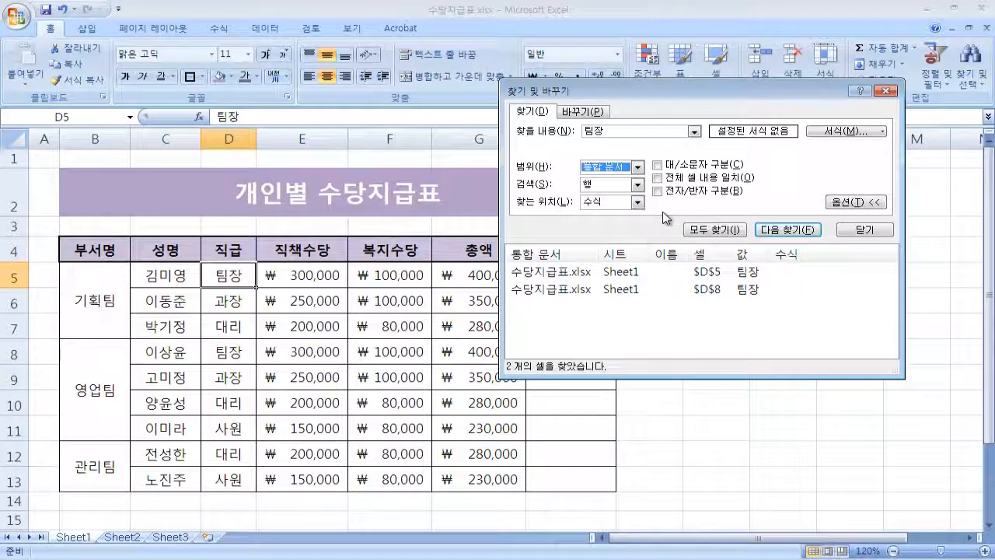
pyautogui.click(724, 230)
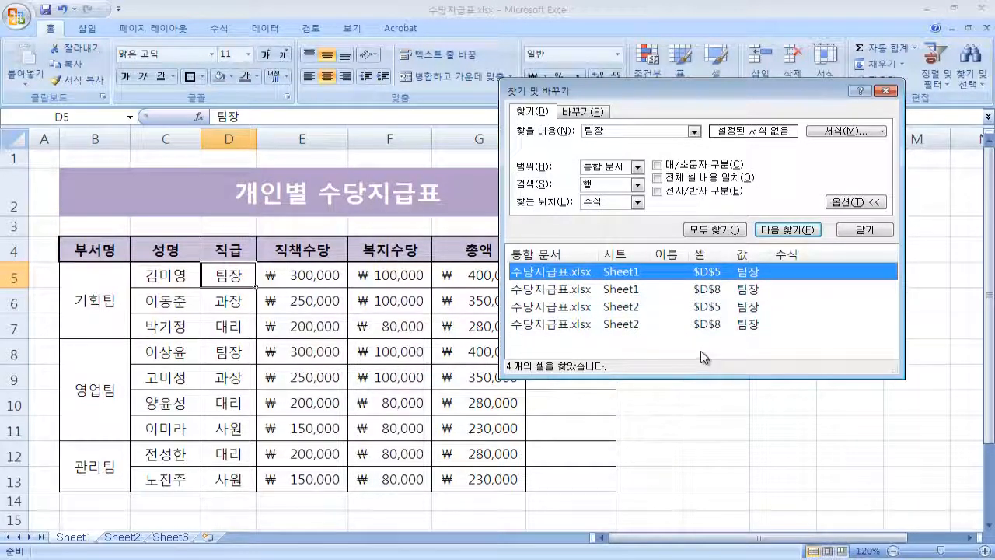
# - Review the search scope choices and the Replace settings, and close Find and Replace
pyautogui.click(620, 174)
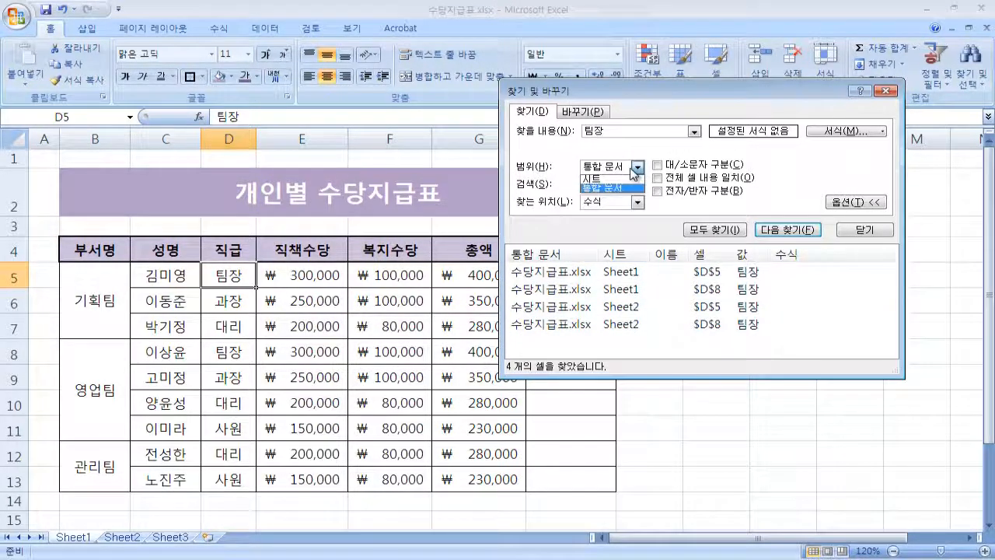
pyautogui.click(634, 175)
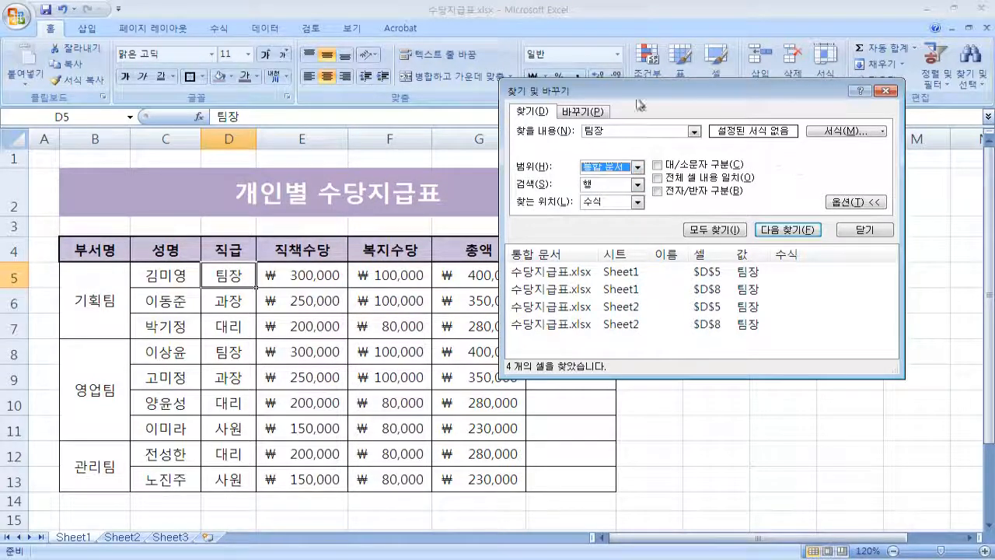
pyautogui.click(584, 112)
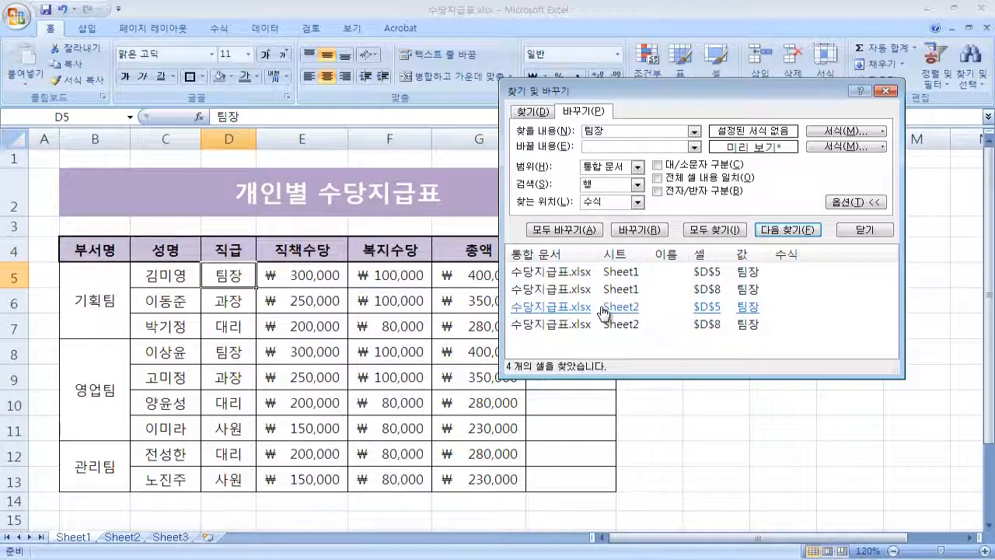
pyautogui.click(539, 113)
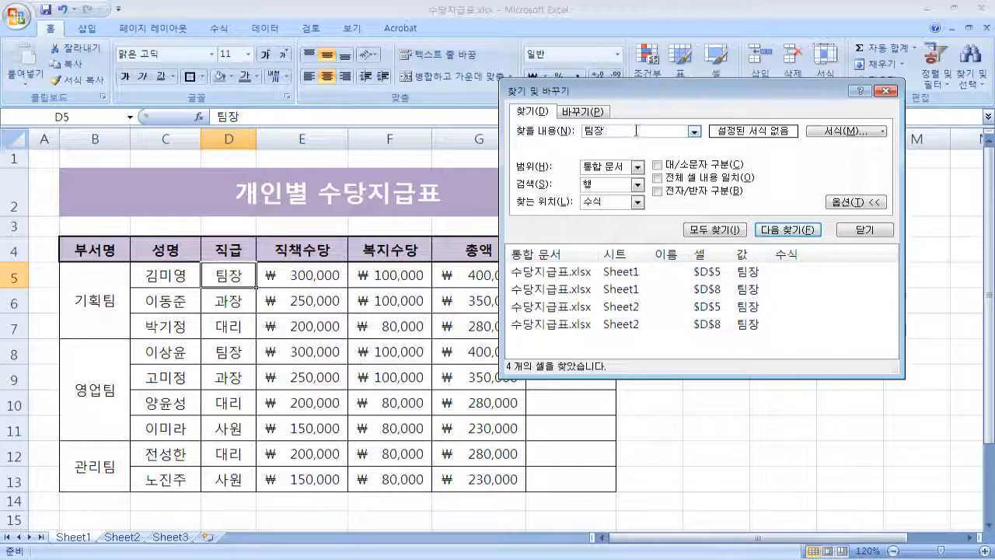
pyautogui.click(886, 92)
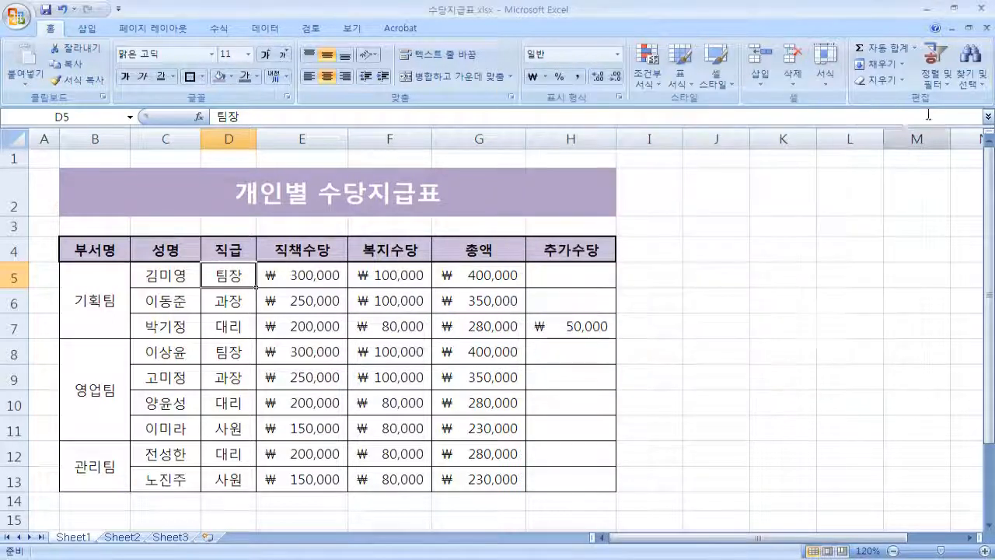
# - Open Find, place the dialog clear of the table's name columns, and collapse its search options
pyautogui.click(972, 70)
pyautogui.click(890, 101)
pyautogui.moveTo(507, 210); pyautogui.dragTo(732, 195)
pyautogui.click(886, 305)
pyautogui.click(796, 237)
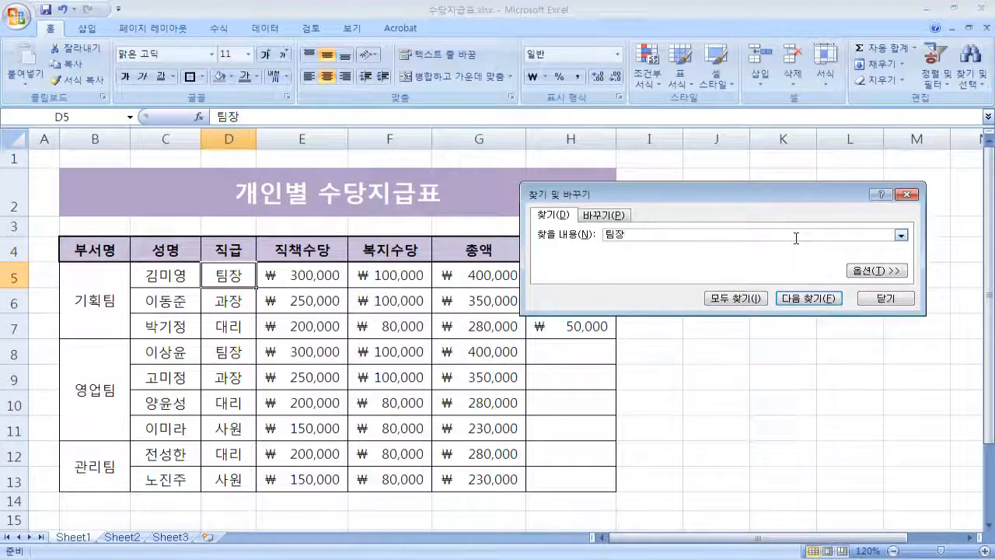
# - Replace the search term with the wildcard pattern 이* and list all matching cells in the workbook
pyautogui.press('BackSpace')
pyautogui.press('BackSpace')
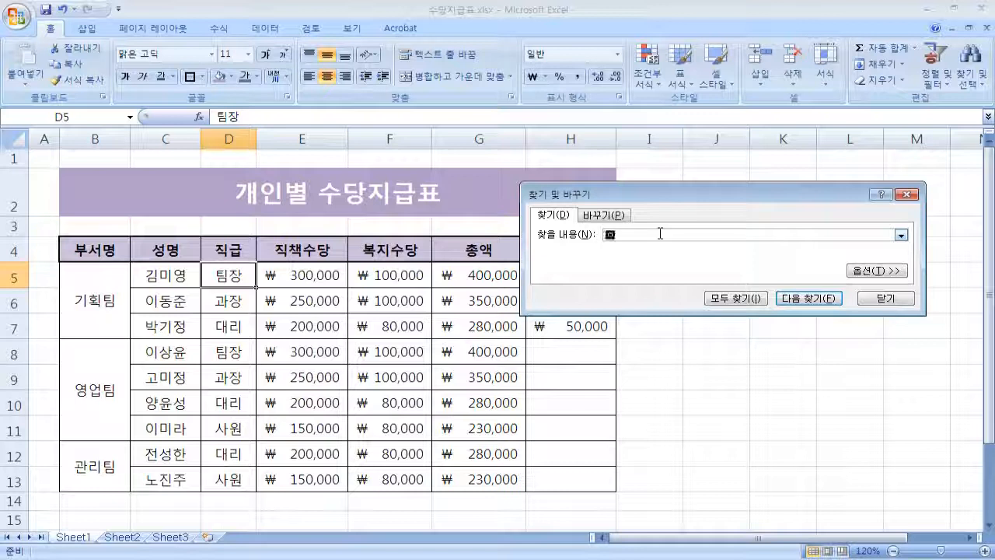
pyautogui.write('ㅣ')
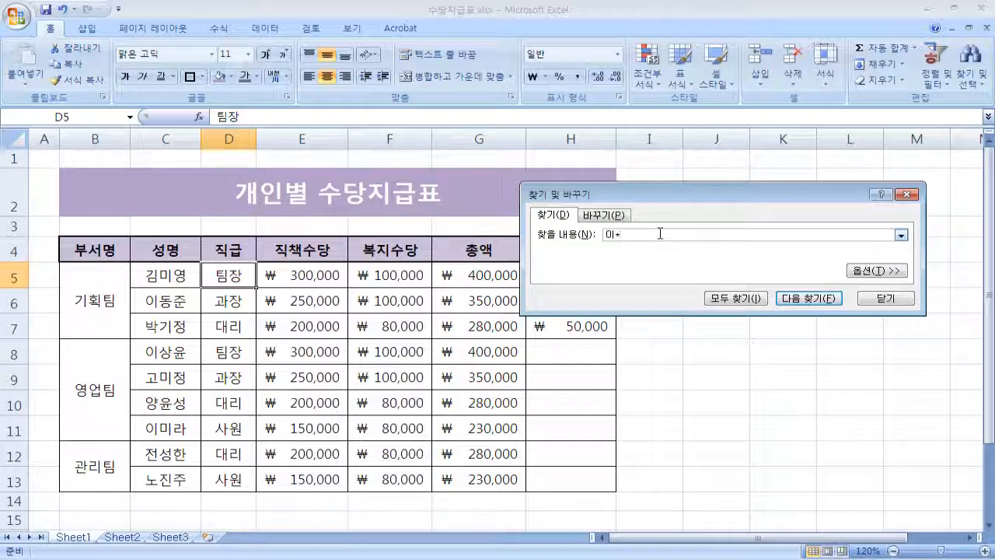
pyautogui.click(734, 297)
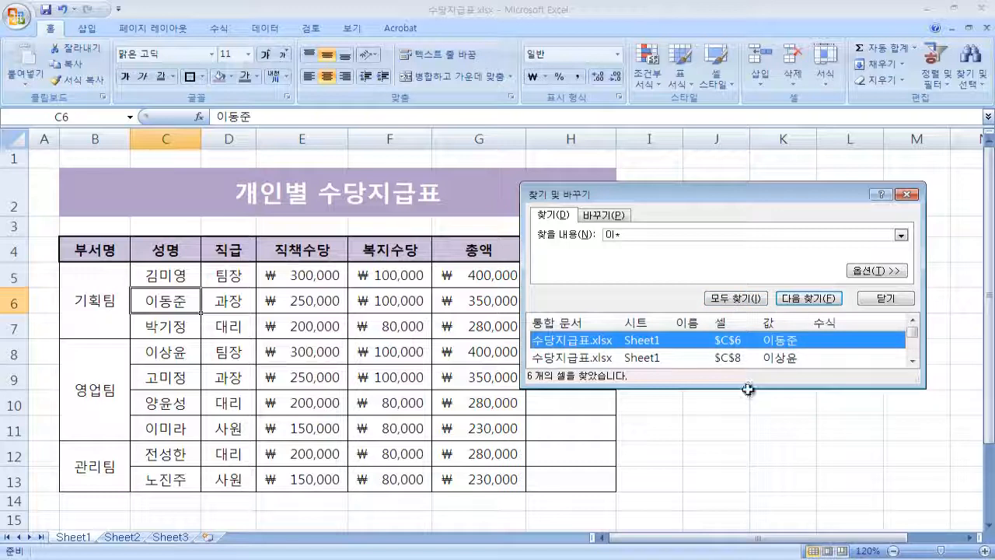
# - Enlarge the results list and go to the Sheet1 matches in cells C8 and C11
pyautogui.moveTo(748, 387); pyautogui.dragTo(750, 491)
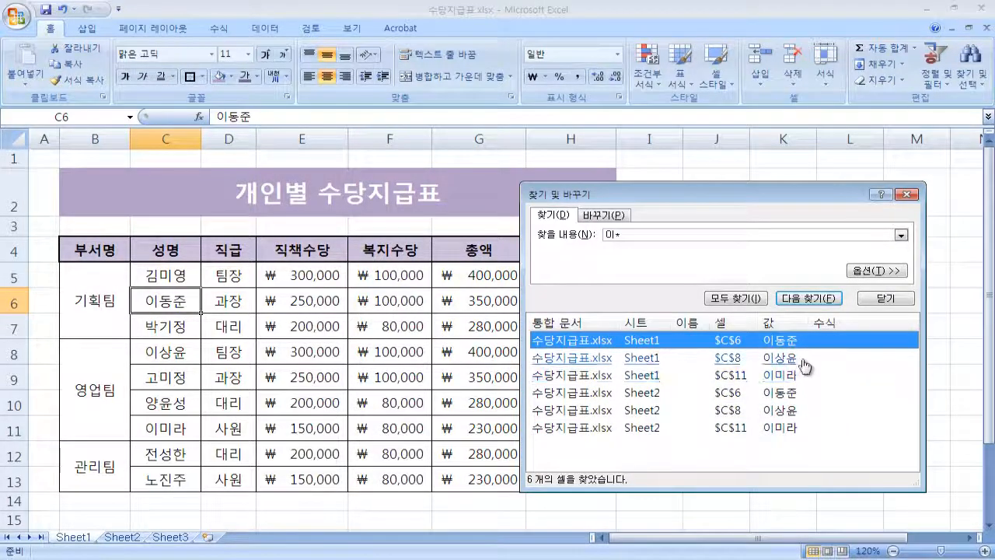
pyautogui.click(751, 358)
pyautogui.click(739, 376)
# - Change the search term to the single-character wildcard pattern 이?준 and list all matching cells
pyautogui.click(649, 234)
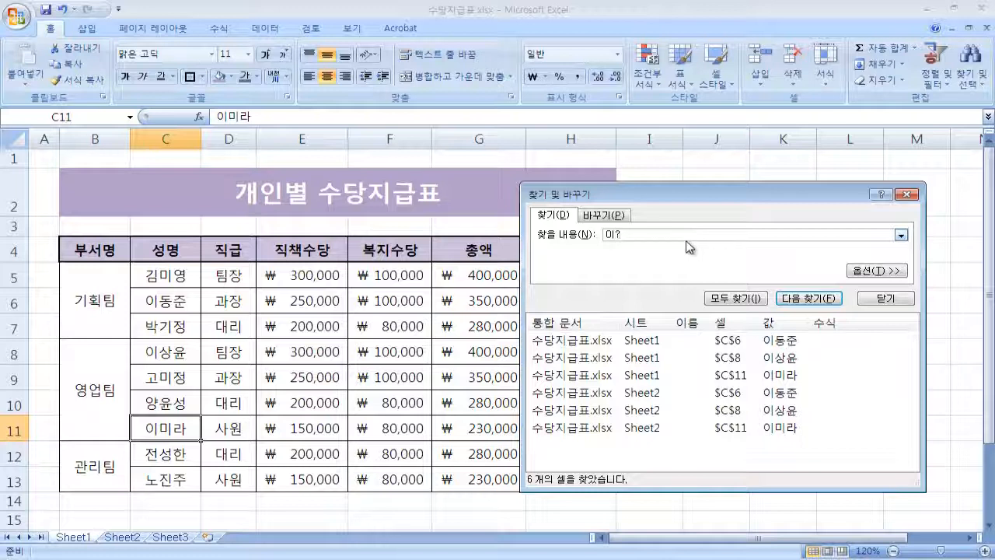
pyautogui.write('준')
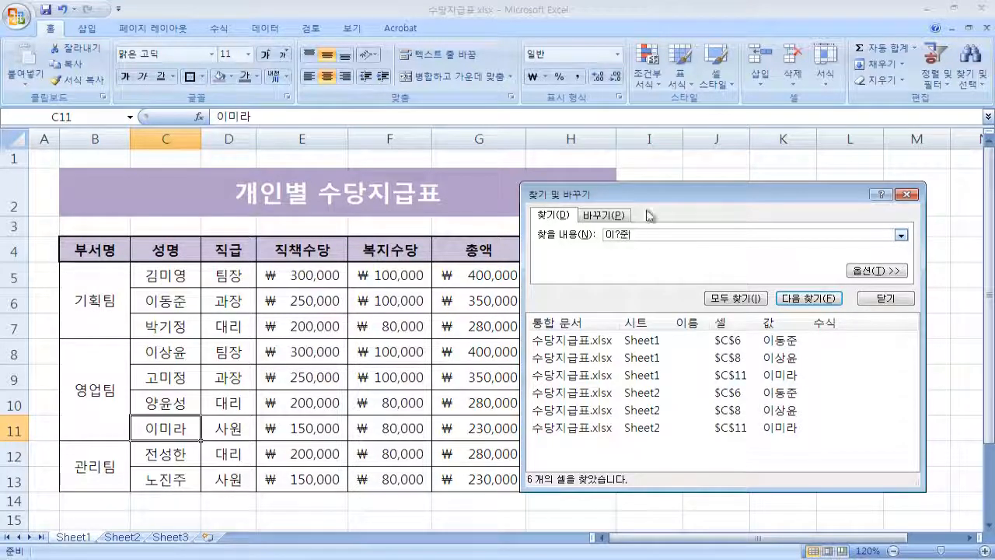
pyautogui.click(730, 298)
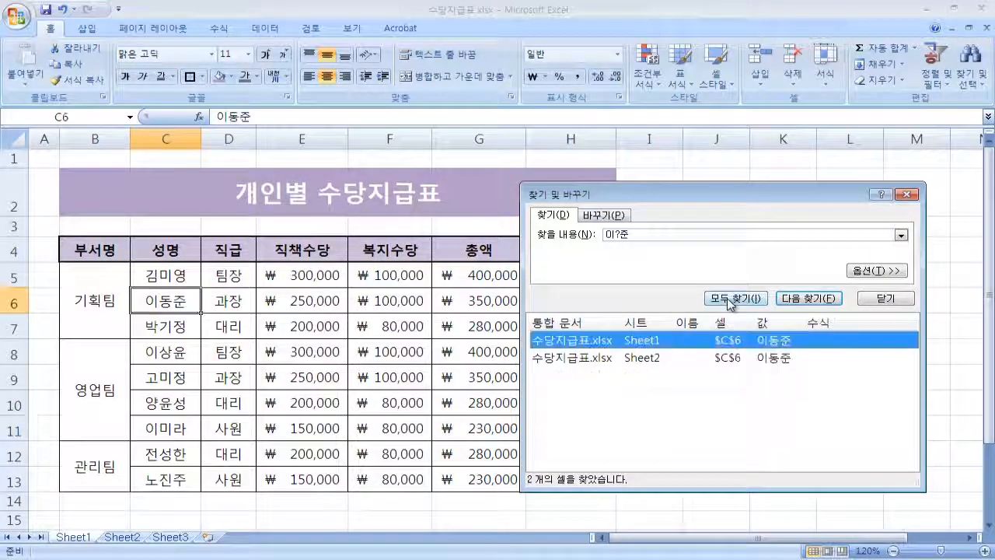